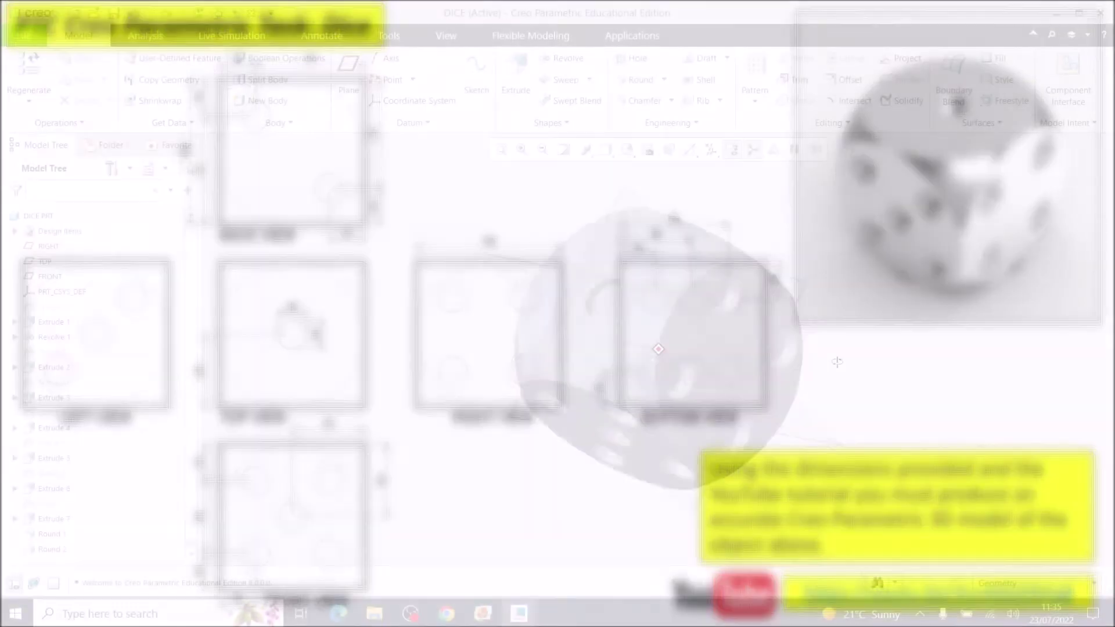
- Return the dice to its default orientation and open it in Render Studio with real-time rendering on
{"action": "middle_click_drag", "start_coordinate": [819, 322], "coordinate": [851, 301]}
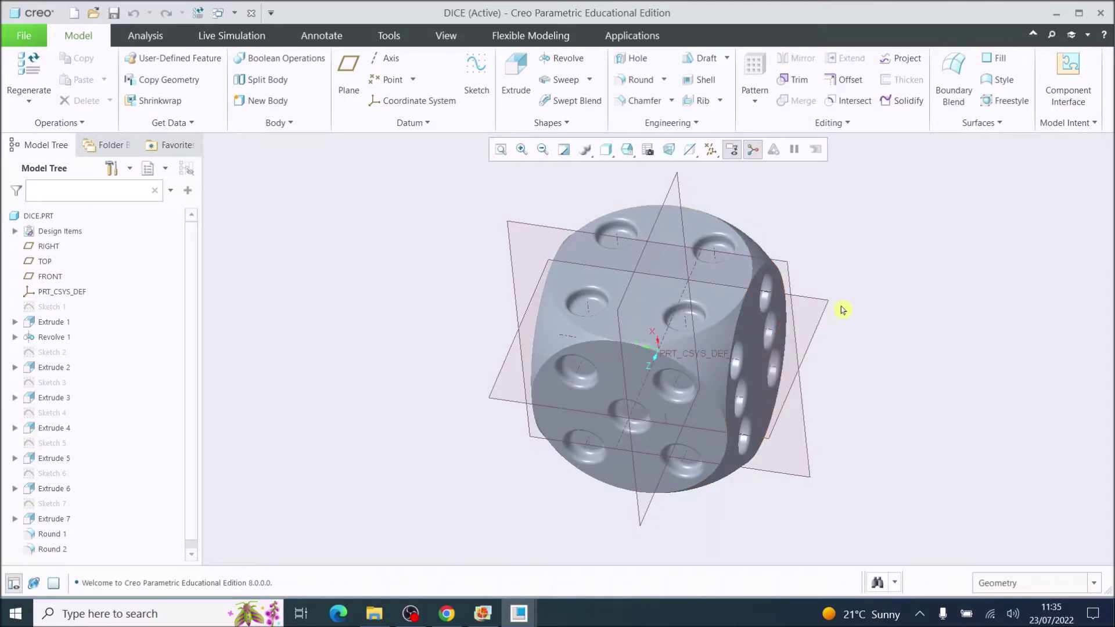
{"action": "middle_click_drag", "start_coordinate": [856, 296], "coordinate": [844, 304], "text": "shift"}
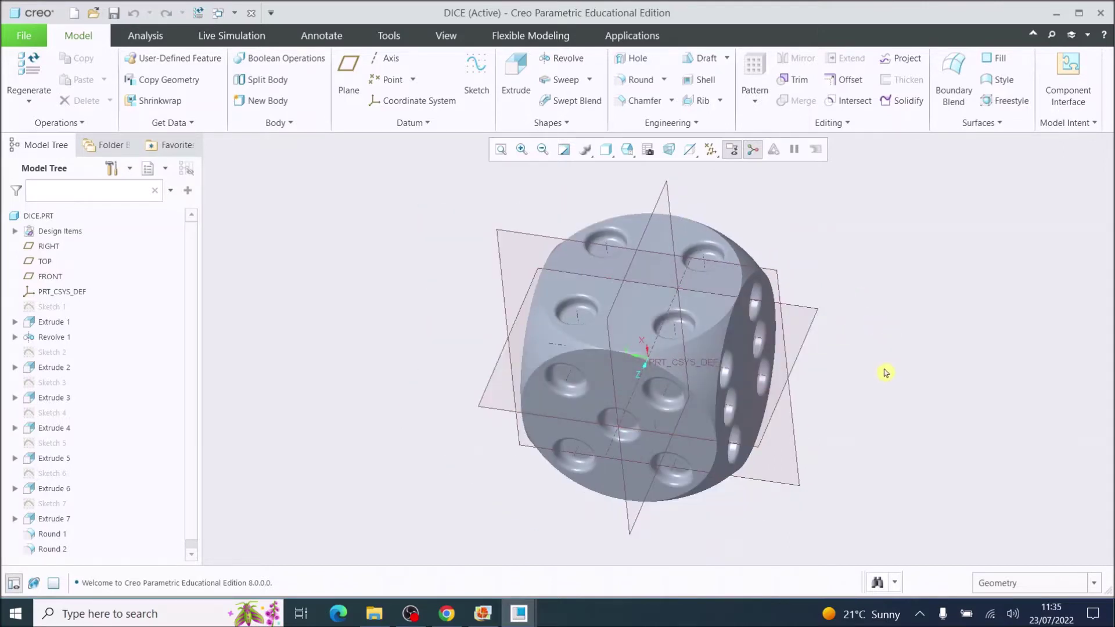
{"action": "mouse_move", "coordinate": [871, 373]}
{"action": "middle_mouse_down"}
{"action": "mouse_move", "coordinate": [852, 339]}
{"action": "mouse_move", "coordinate": [829, 331]}
{"action": "mouse_move", "coordinate": [719, 370]}
{"action": "mouse_move", "coordinate": [722, 360]}
{"action": "mouse_move", "coordinate": [828, 353]}
{"action": "mouse_move", "coordinate": [856, 386]}
{"action": "middle_mouse_up"}
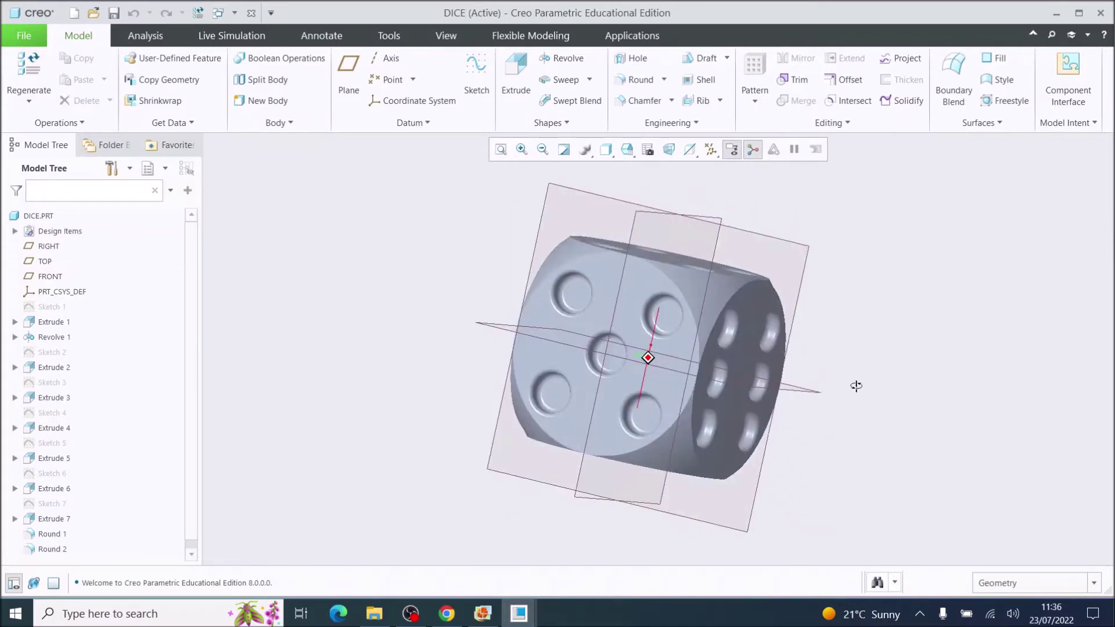
{"action": "key", "text": "ctrl+d"}
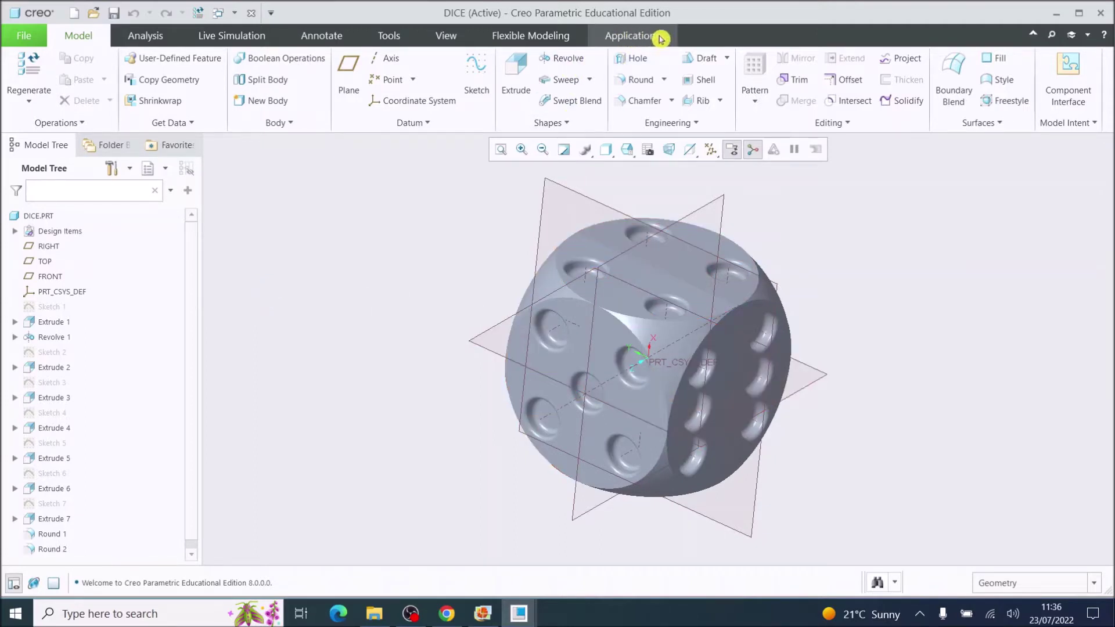
{"action": "left_click", "coordinate": [630, 37]}
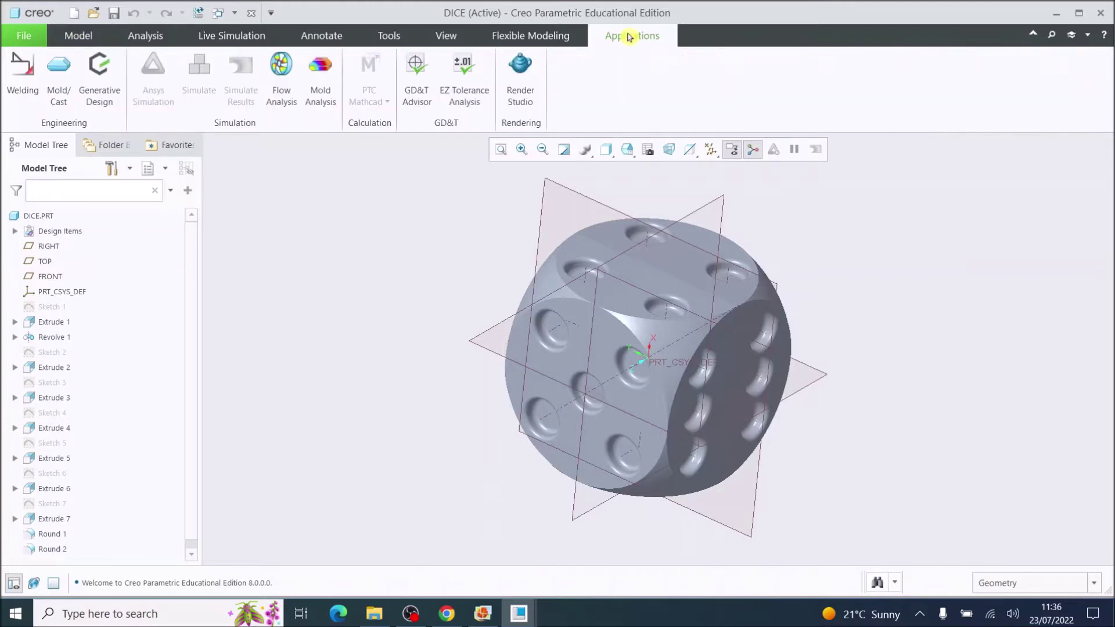
{"action": "left_click", "coordinate": [516, 84]}
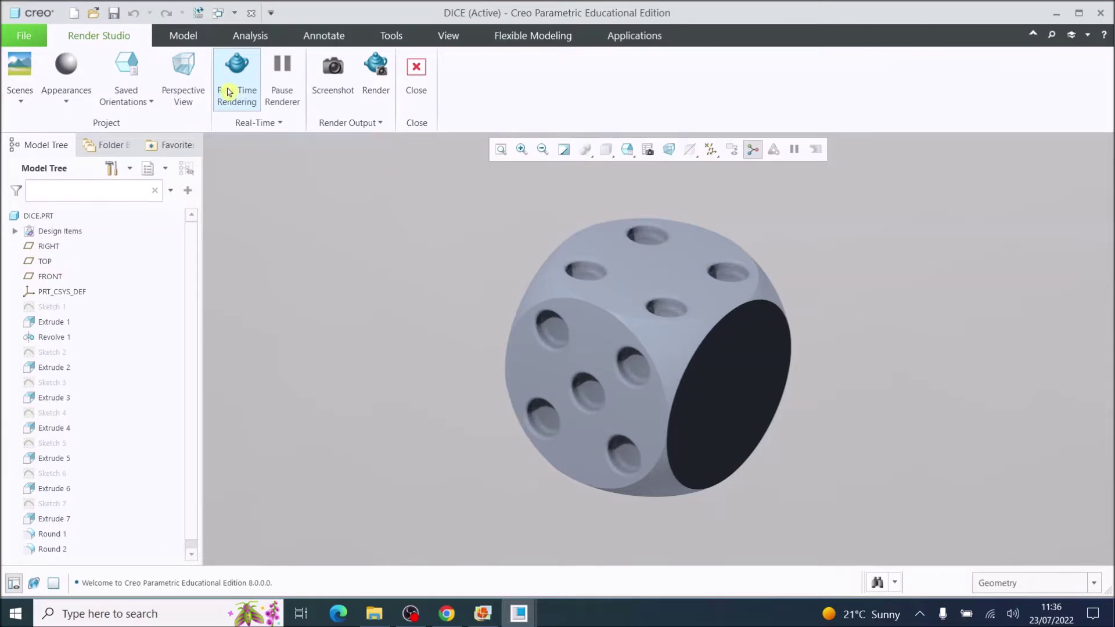
{"action": "left_click", "coordinate": [248, 93]}
{"action": "left_click", "coordinate": [248, 92]}
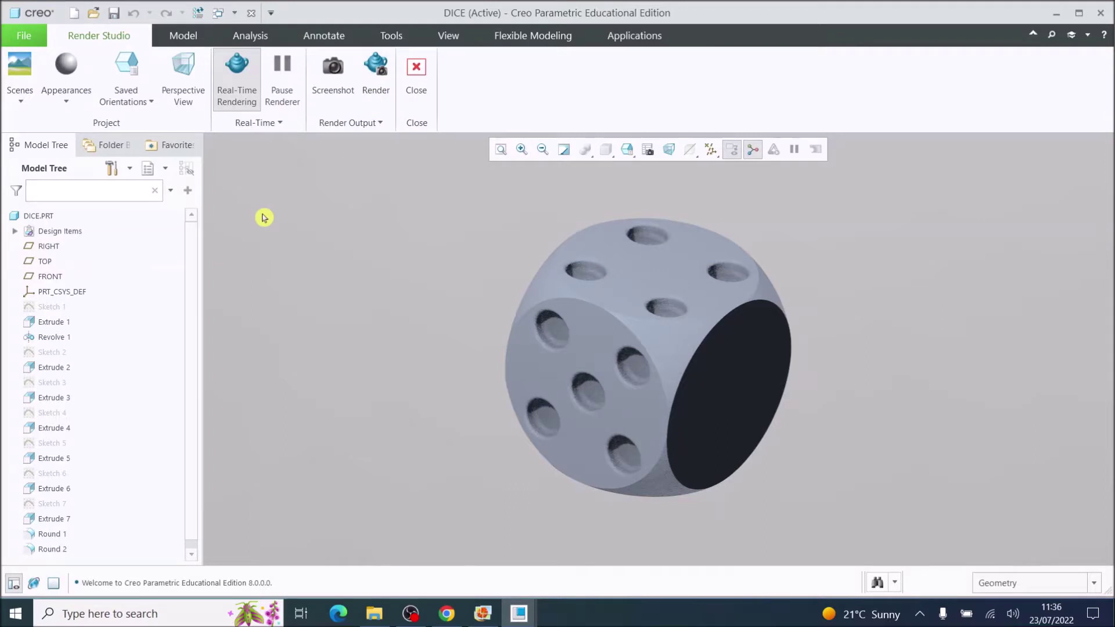
- Apply the wooden-floor scene and orient the dice so it stands upright on the floor with the one-dot face up
{"action": "left_click", "coordinate": [21, 105]}
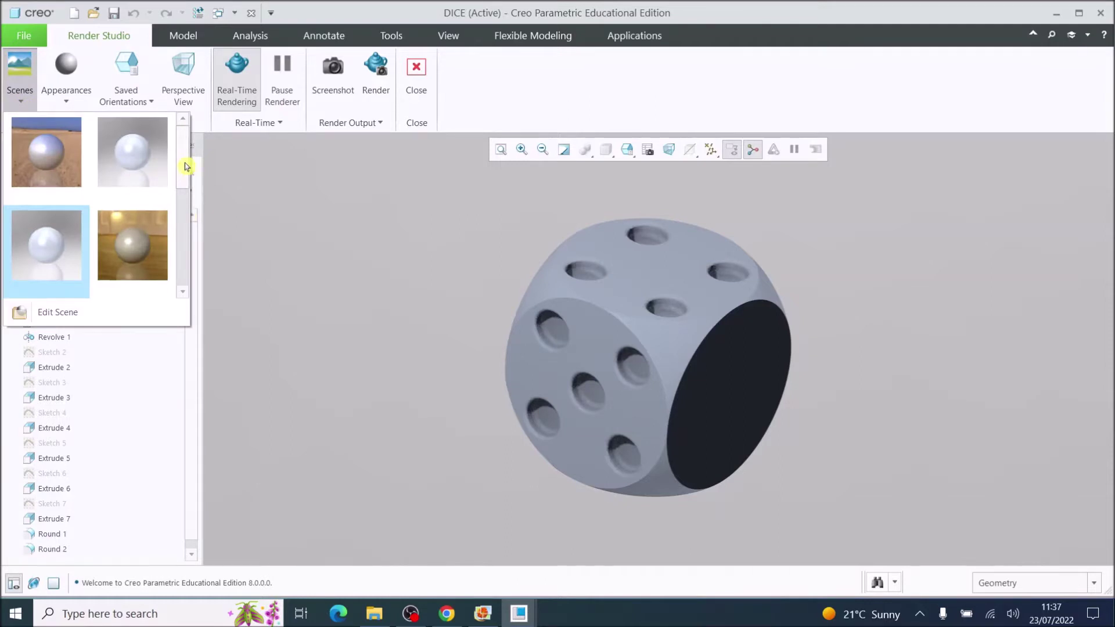
{"action": "left_click_drag", "start_coordinate": [185, 167], "coordinate": [1, 191]}
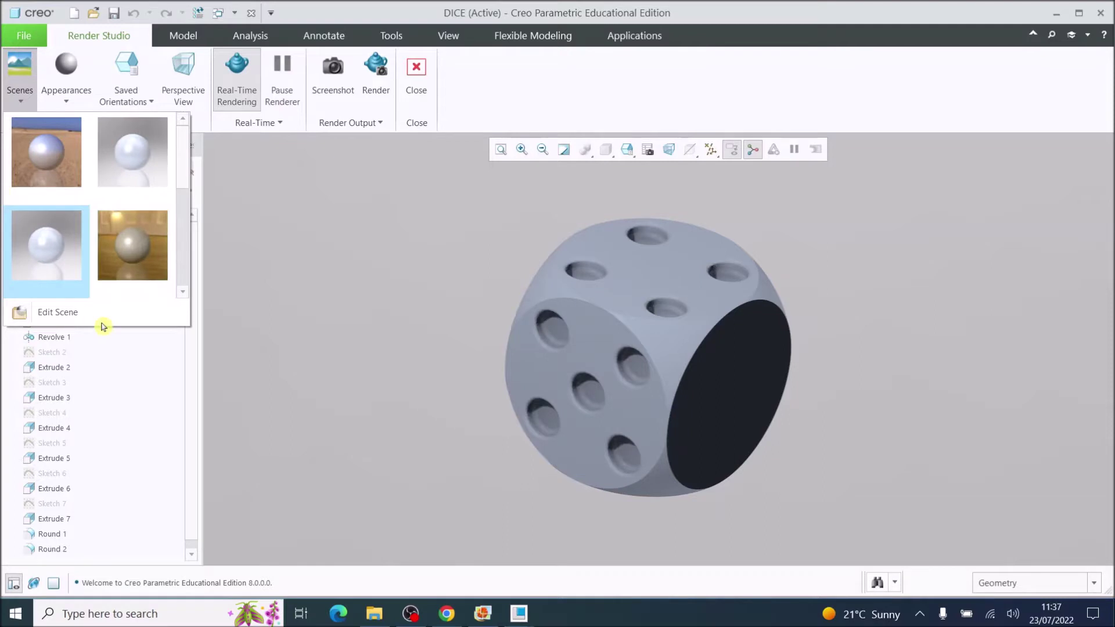
{"action": "left_click", "coordinate": [131, 245]}
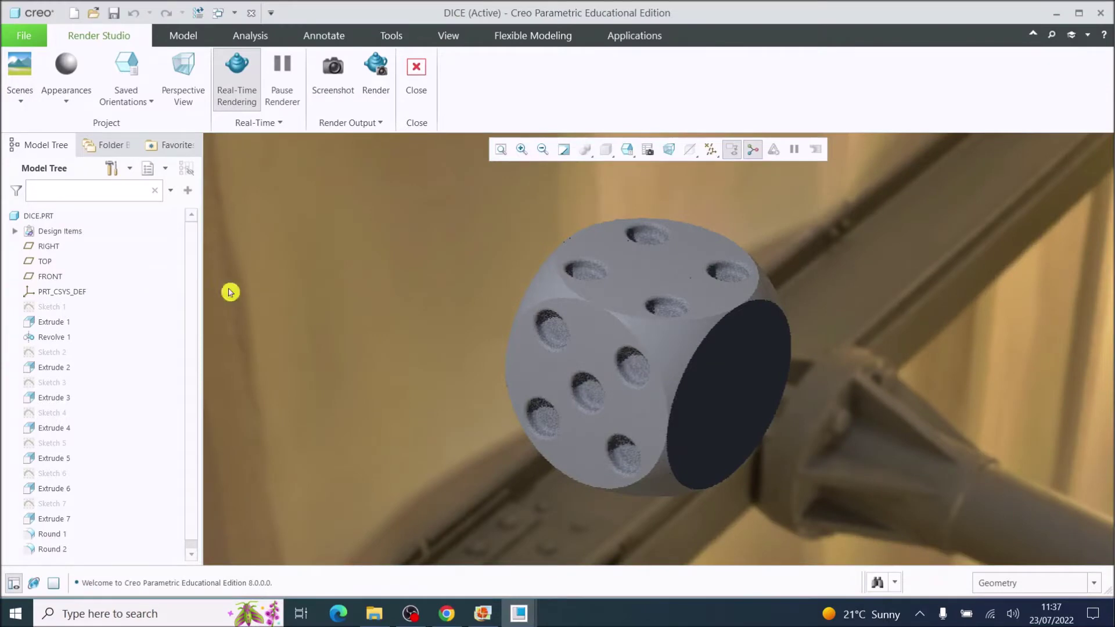
{"action": "middle_click_drag", "start_coordinate": [661, 409], "coordinate": [629, 307]}
{"action": "scroll", "coordinate": [629, 303], "scroll_direction": "down", "scroll_amount": 3}
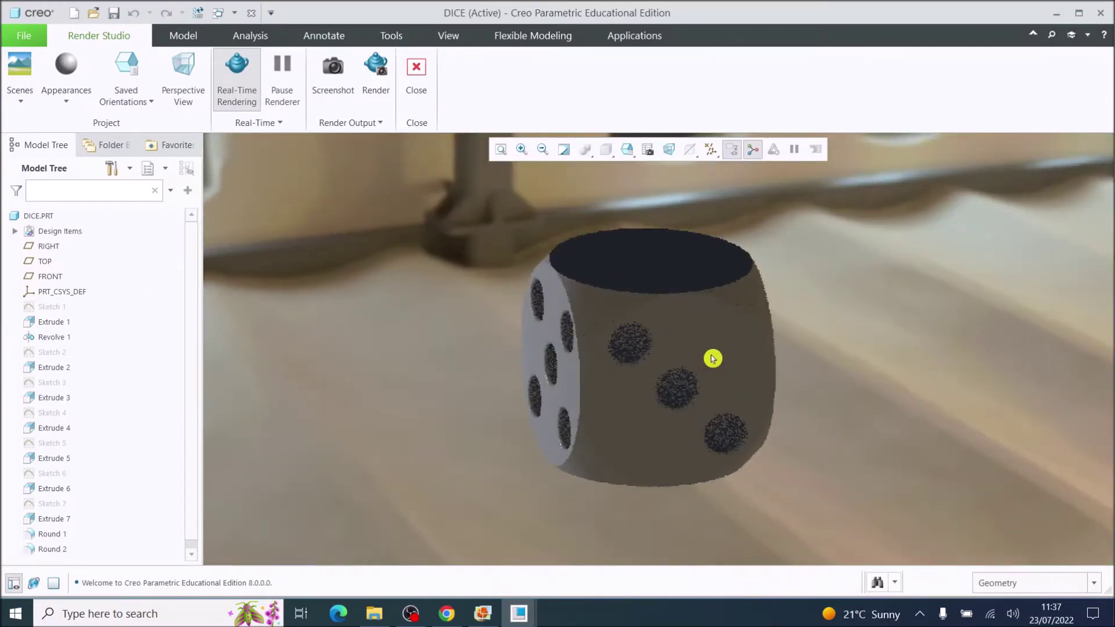
{"action": "scroll", "coordinate": [720, 377], "scroll_direction": "down", "scroll_amount": 5}
{"action": "middle_click_drag", "start_coordinate": [729, 399], "coordinate": [715, 346]}
{"action": "scroll", "coordinate": [714, 346], "scroll_direction": "up", "scroll_amount": 3}
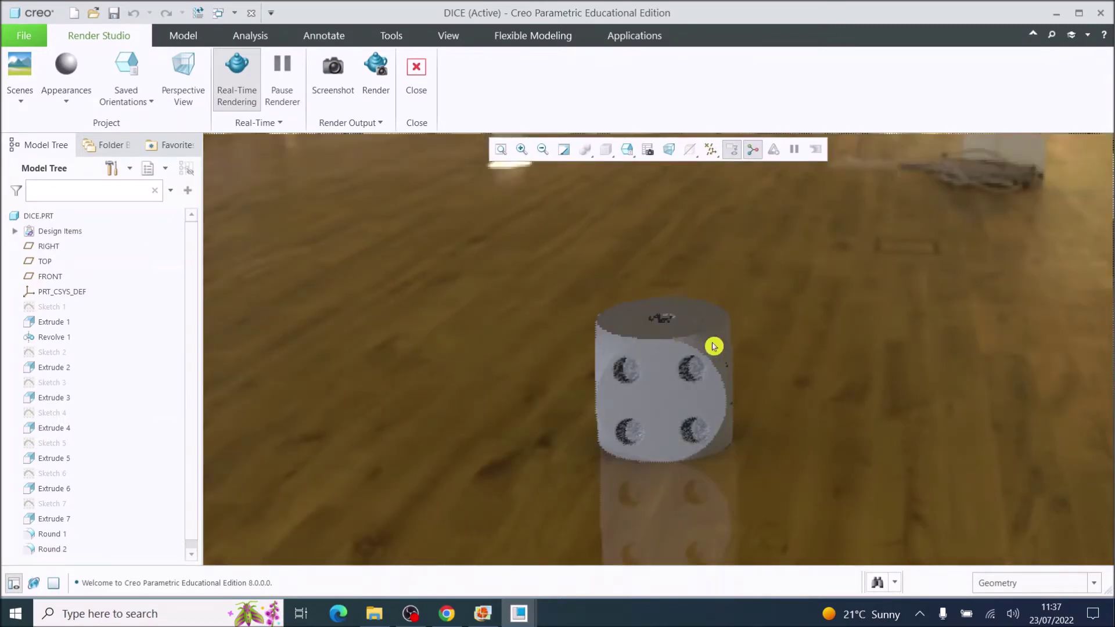
{"action": "middle_click_drag", "start_coordinate": [713, 347], "coordinate": [715, 398]}
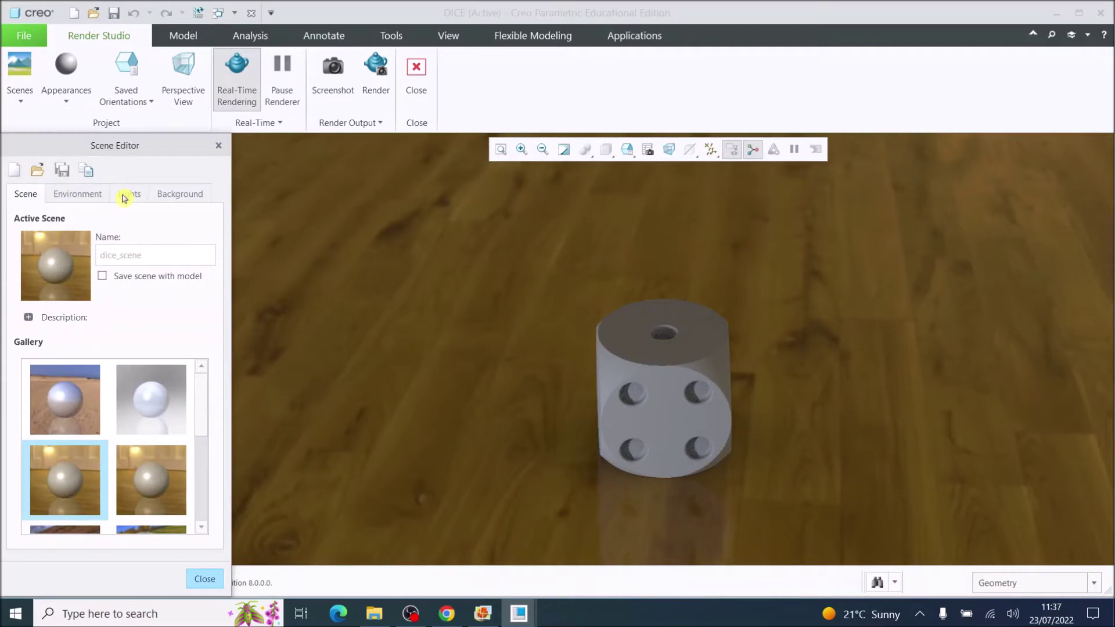
- Review the lights of the wooden-floor scene and replace it with the light grey studio scene
{"action": "left_click", "coordinate": [124, 197]}
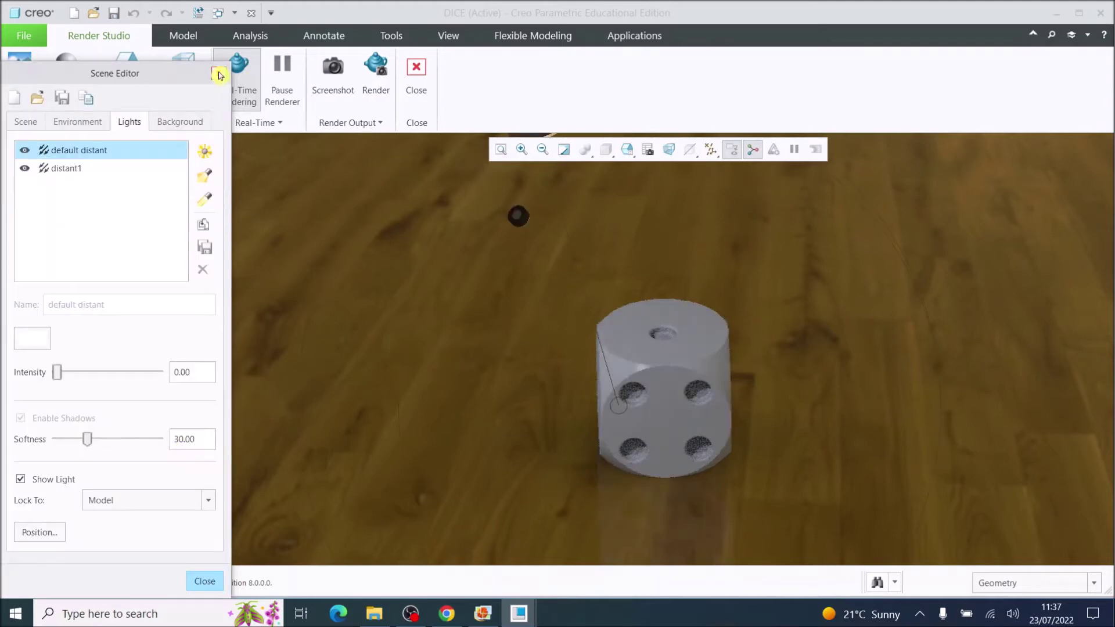
{"action": "left_click", "coordinate": [218, 74]}
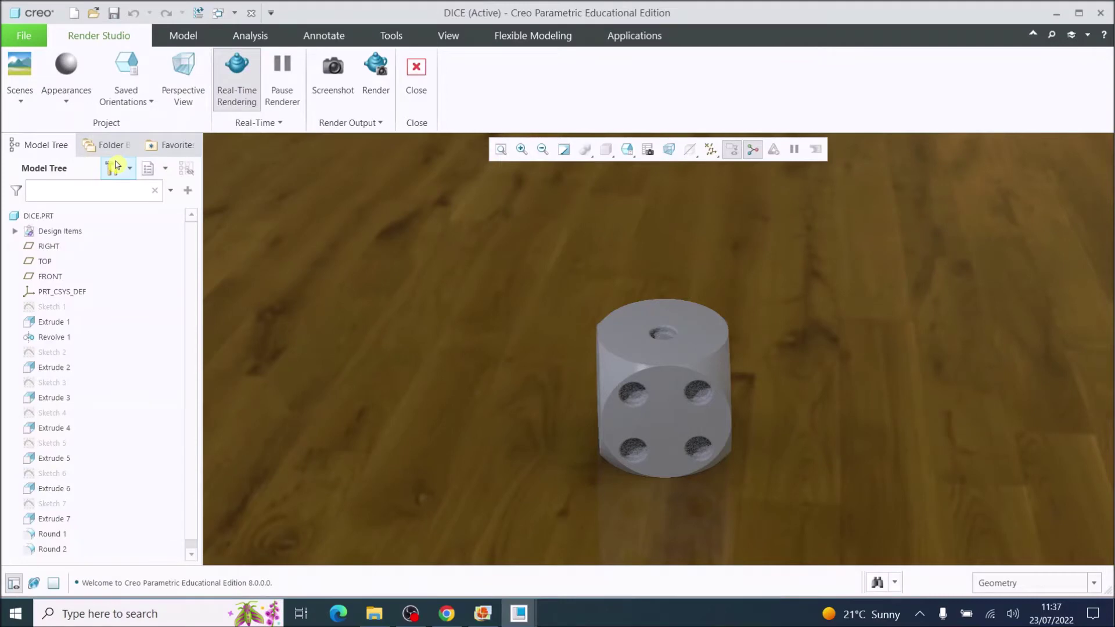
{"action": "left_click", "coordinate": [21, 101]}
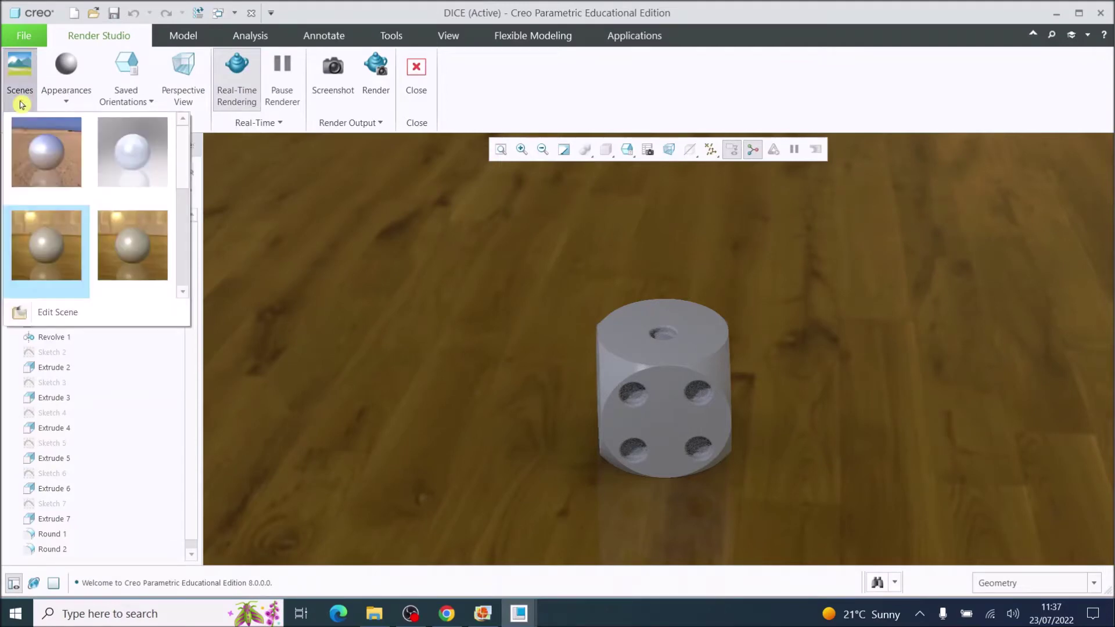
{"action": "left_click", "coordinate": [131, 154]}
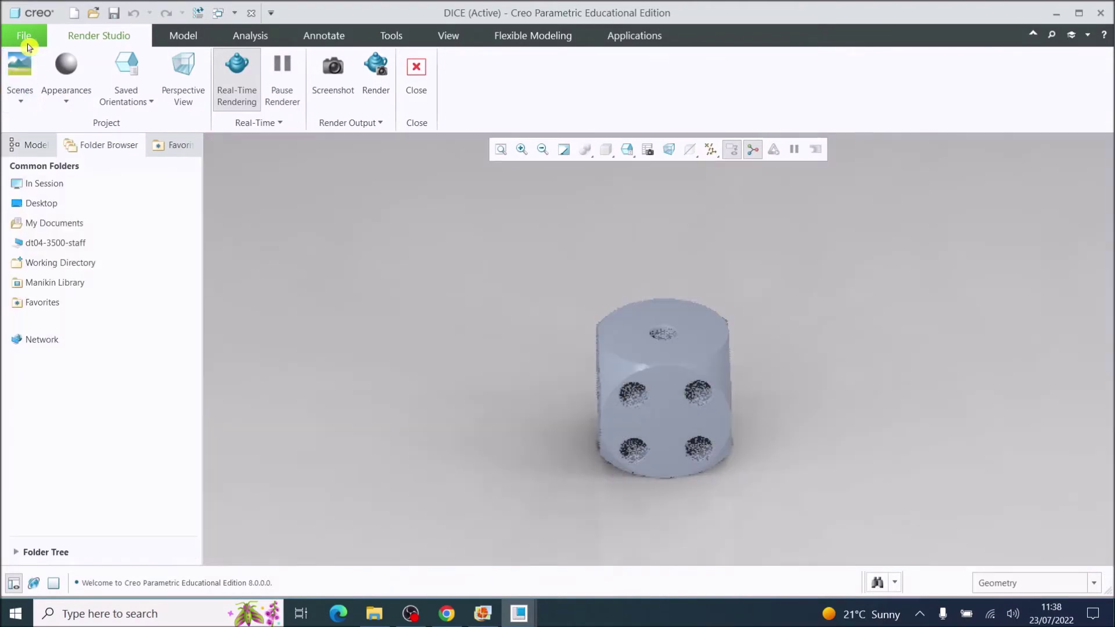
- Edit the studio scene and change its background type to Color, using plain white
{"action": "left_click", "coordinate": [23, 109]}
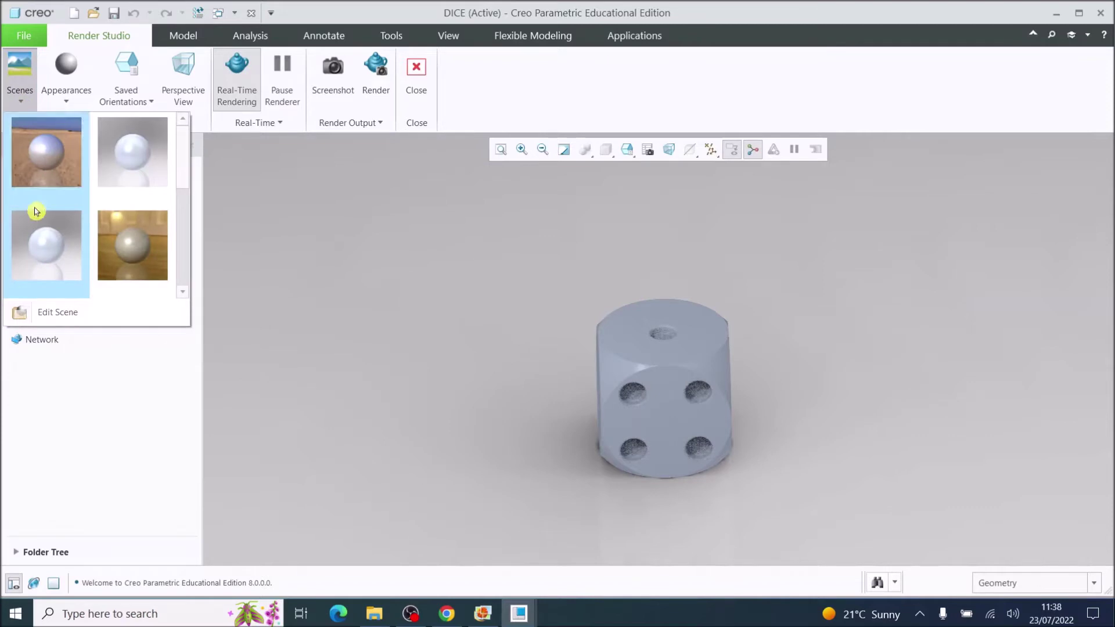
{"action": "left_click", "coordinate": [50, 310]}
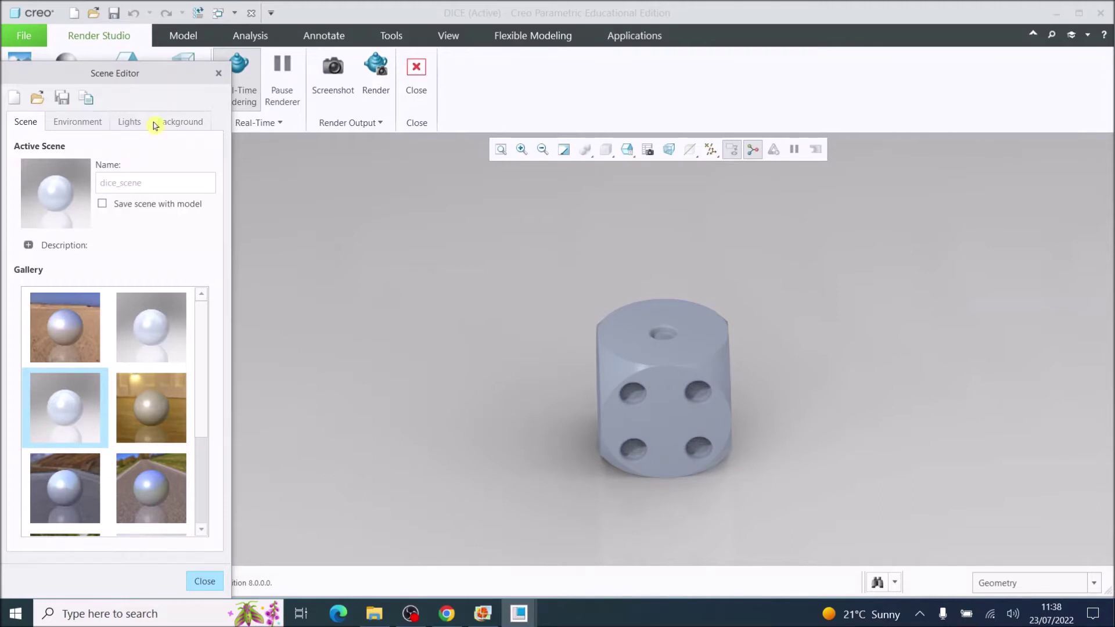
{"action": "left_click", "coordinate": [171, 122]}
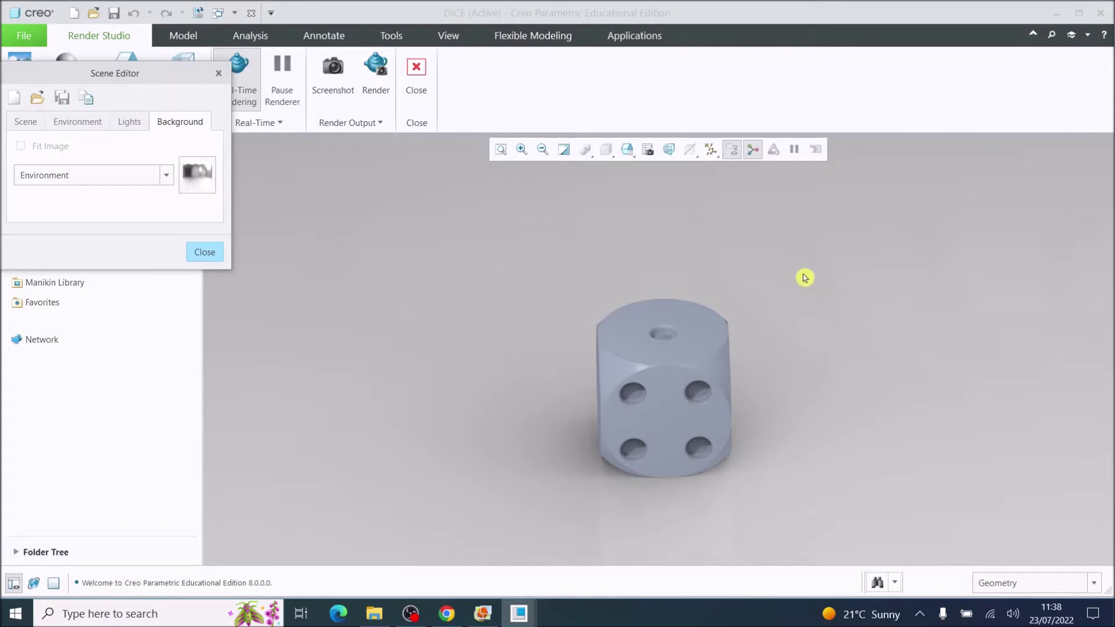
{"action": "left_click", "coordinate": [199, 181]}
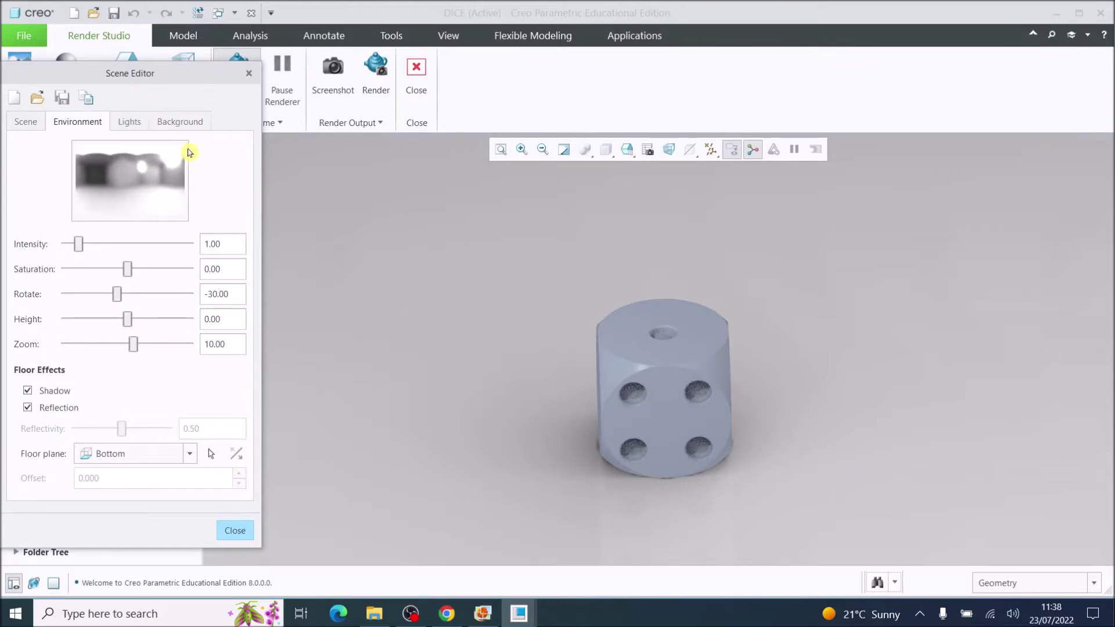
{"action": "left_click", "coordinate": [189, 153]}
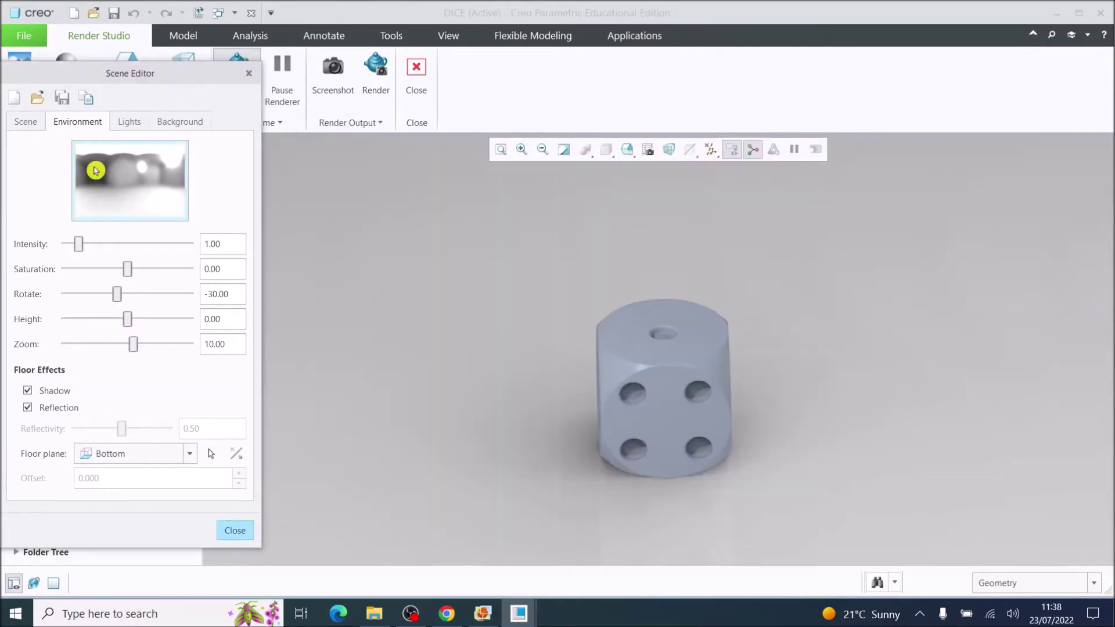
{"action": "left_click", "coordinate": [179, 122]}
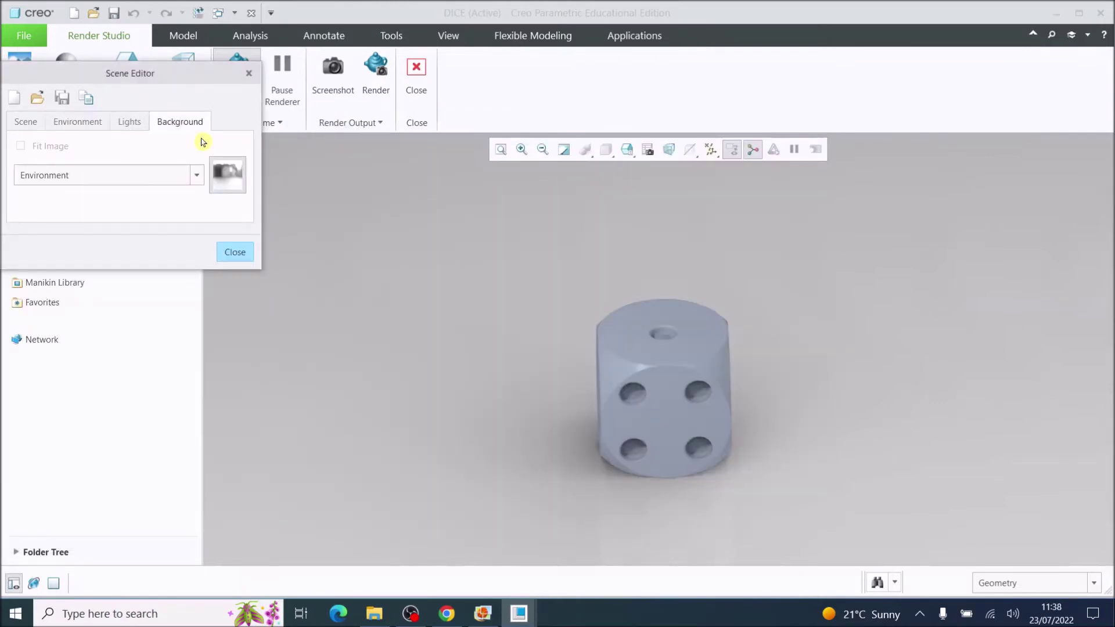
{"action": "left_click", "coordinate": [197, 175]}
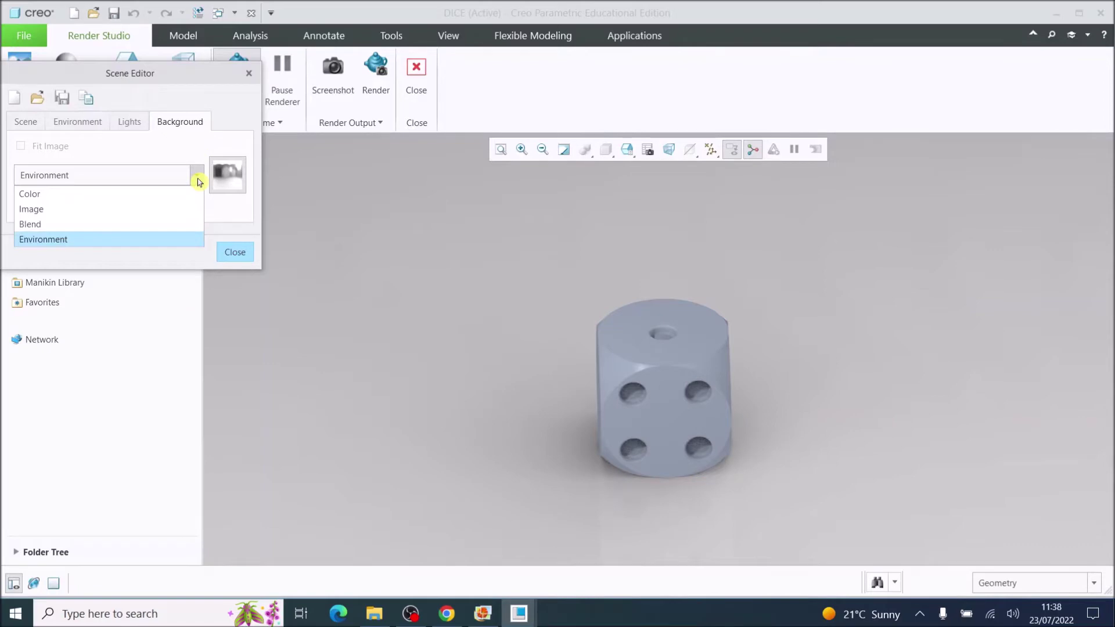
{"action": "left_click", "coordinate": [198, 181]}
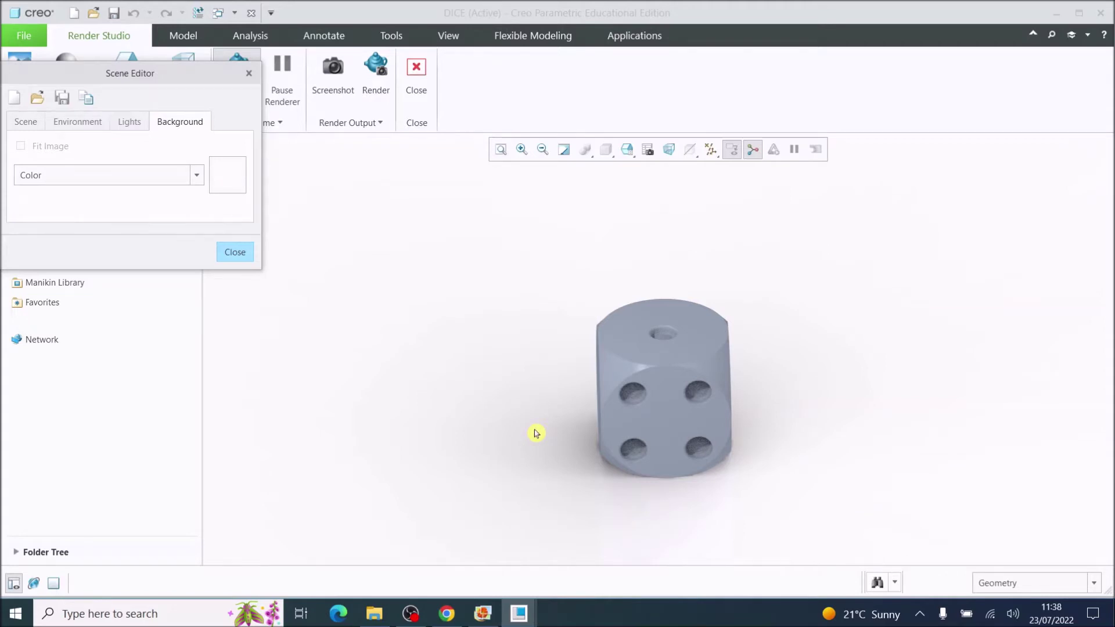
- Enlarge and orient the dice to show its one-, four- and two-dot faces, and close the Scene Editor
{"action": "middle_click_drag", "start_coordinate": [536, 433], "coordinate": [663, 404]}
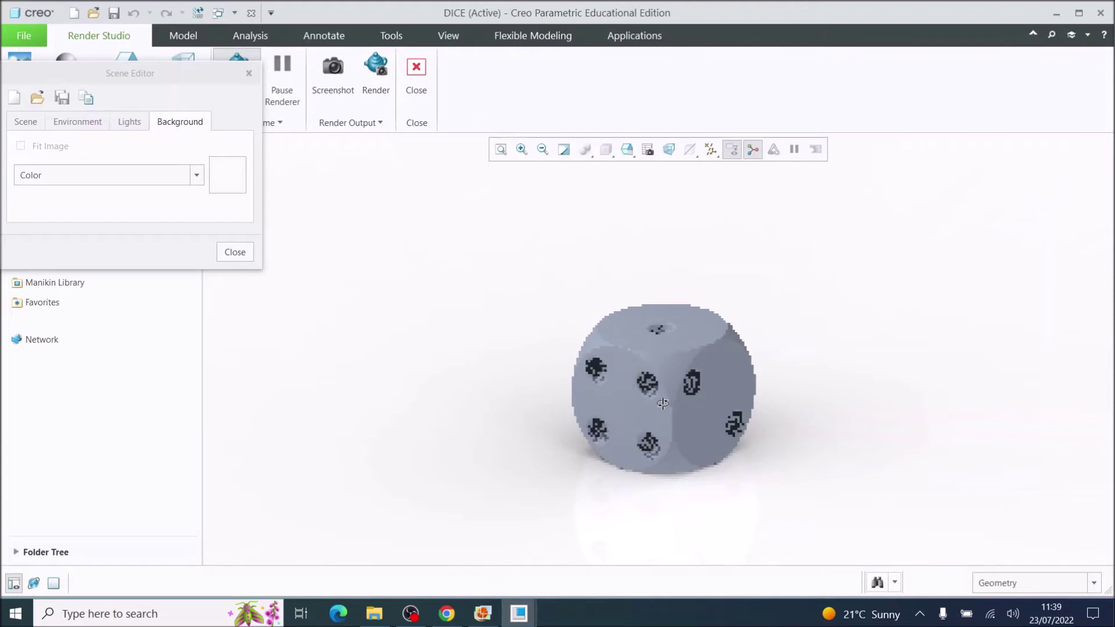
{"action": "middle_click_drag", "start_coordinate": [662, 403], "coordinate": [786, 321]}
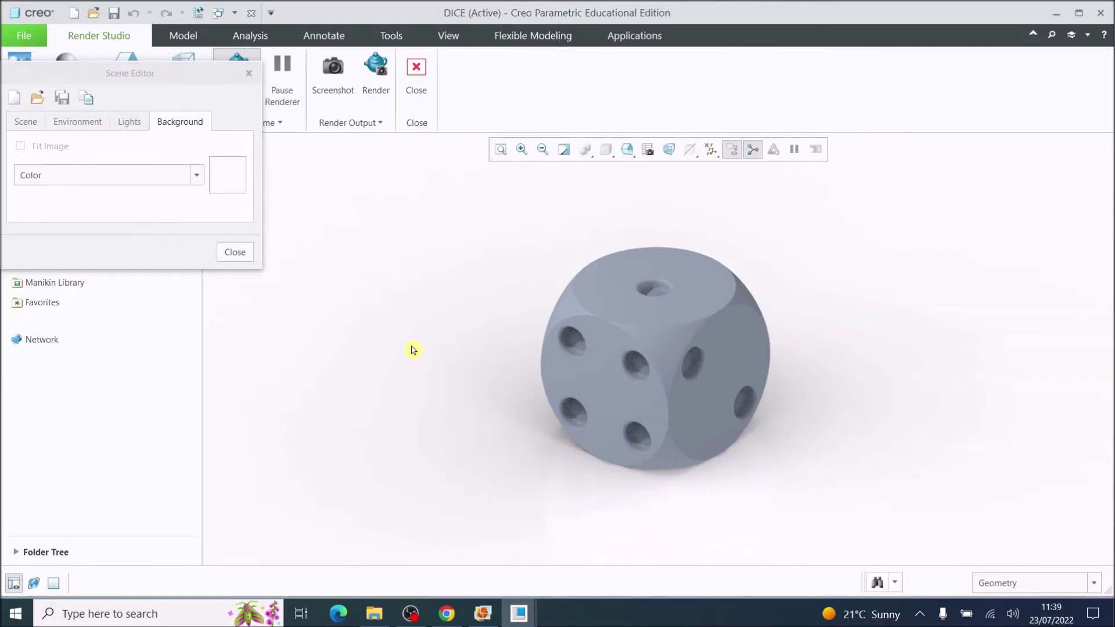
{"action": "middle_click_drag", "start_coordinate": [583, 372], "coordinate": [593, 364]}
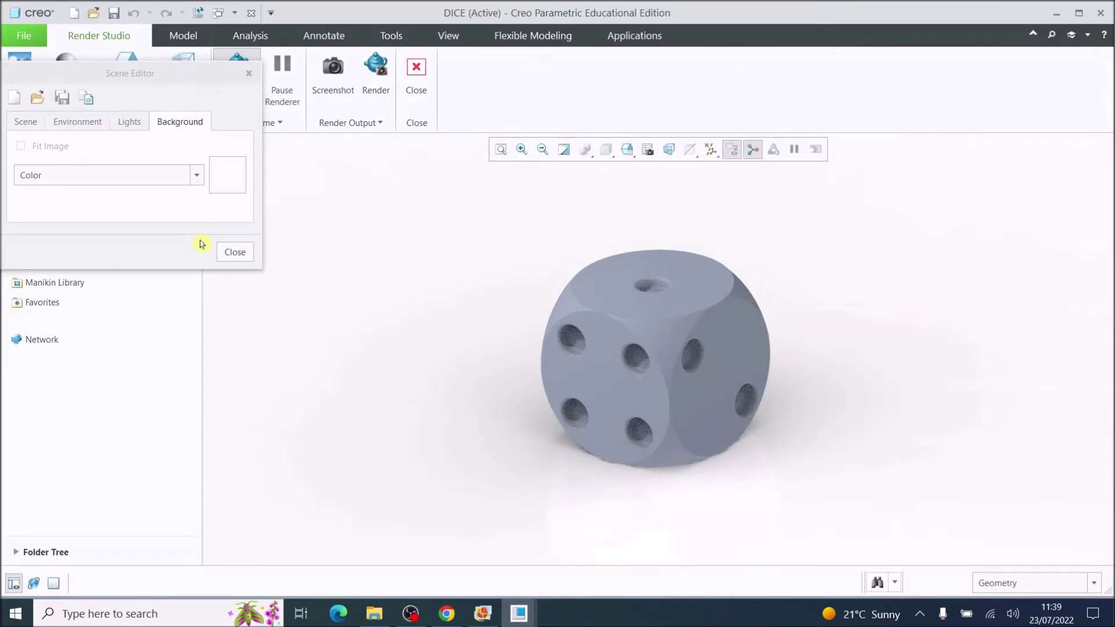
{"action": "left_click", "coordinate": [236, 253]}
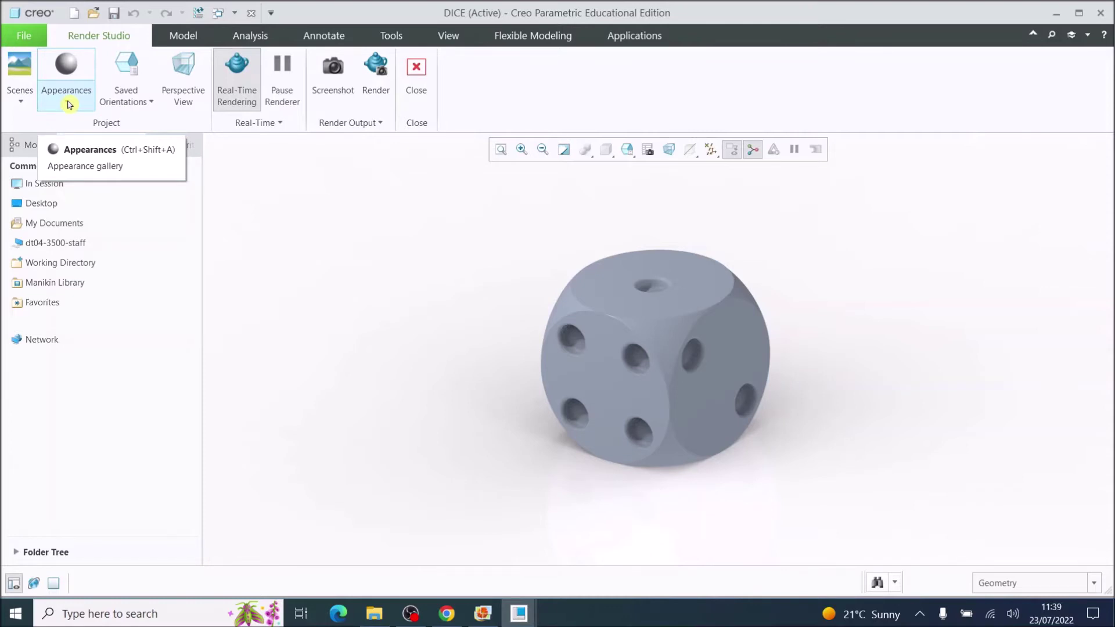
- Browse the appearance gallery and choose ptc-metallic-aluminium from My Appearances for painting the model
{"action": "left_click", "coordinate": [71, 87]}
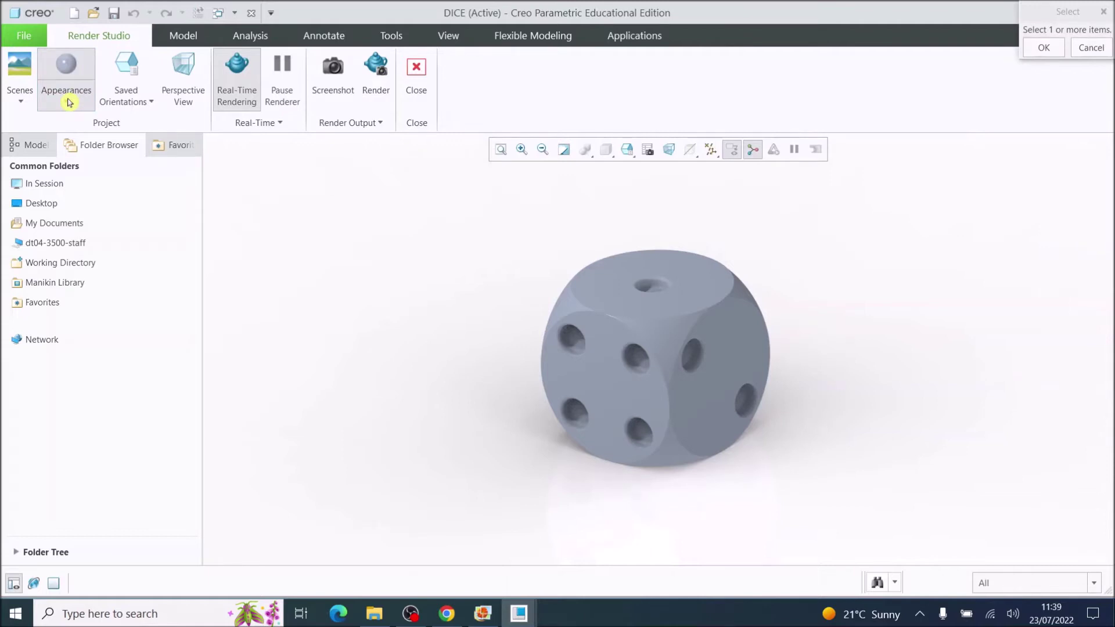
{"action": "left_click", "coordinate": [70, 103]}
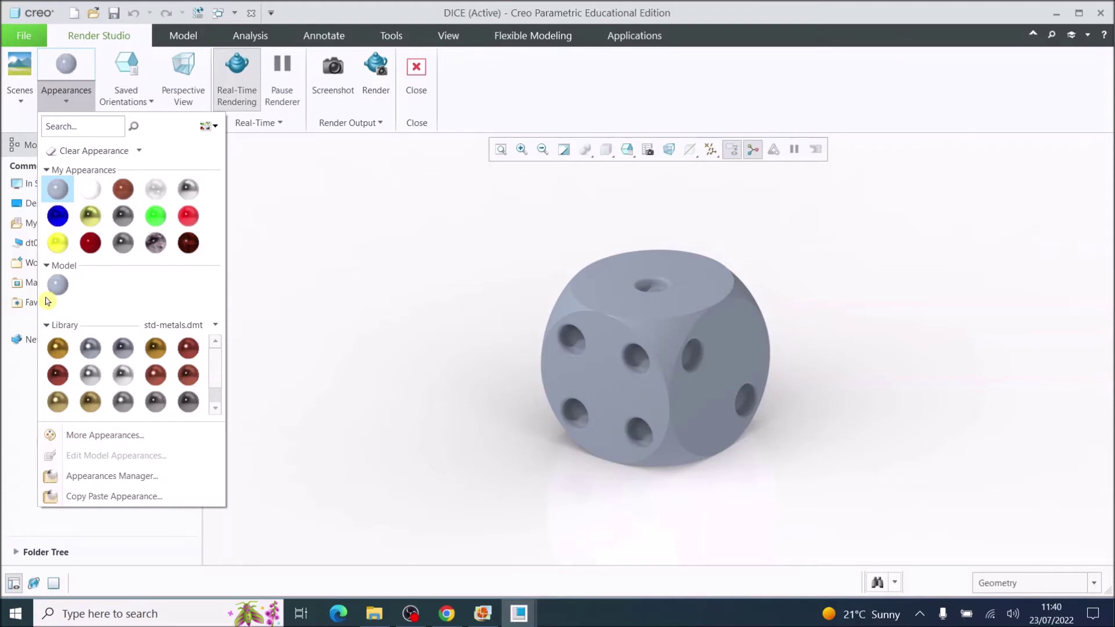
{"action": "mouse_move", "coordinate": [55, 192]}
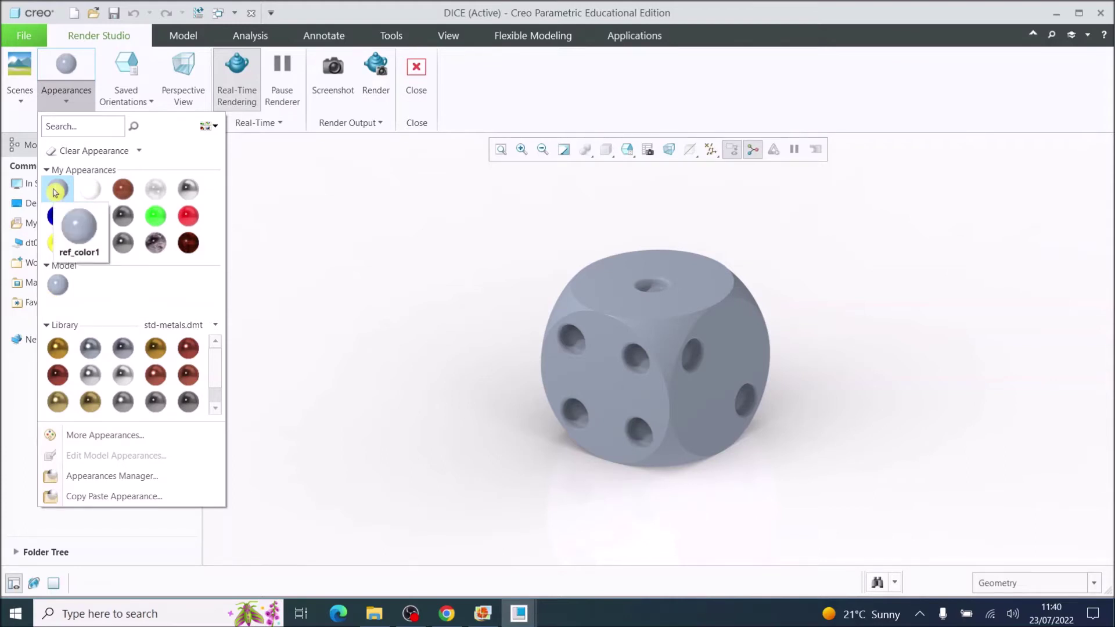
{"action": "mouse_move", "coordinate": [158, 196]}
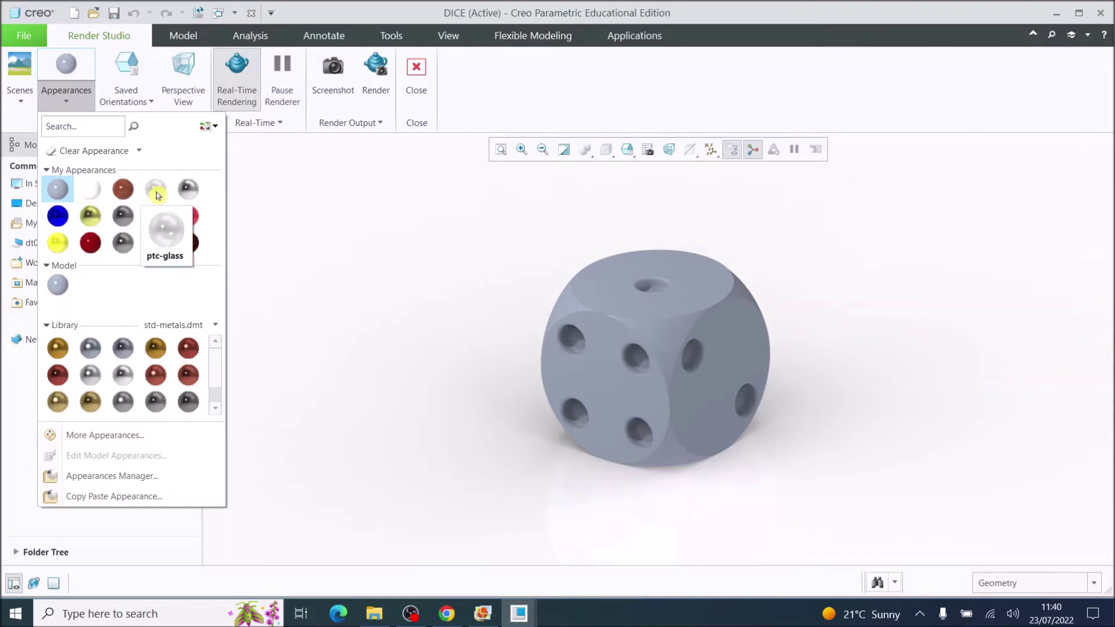
{"action": "mouse_move", "coordinate": [86, 218]}
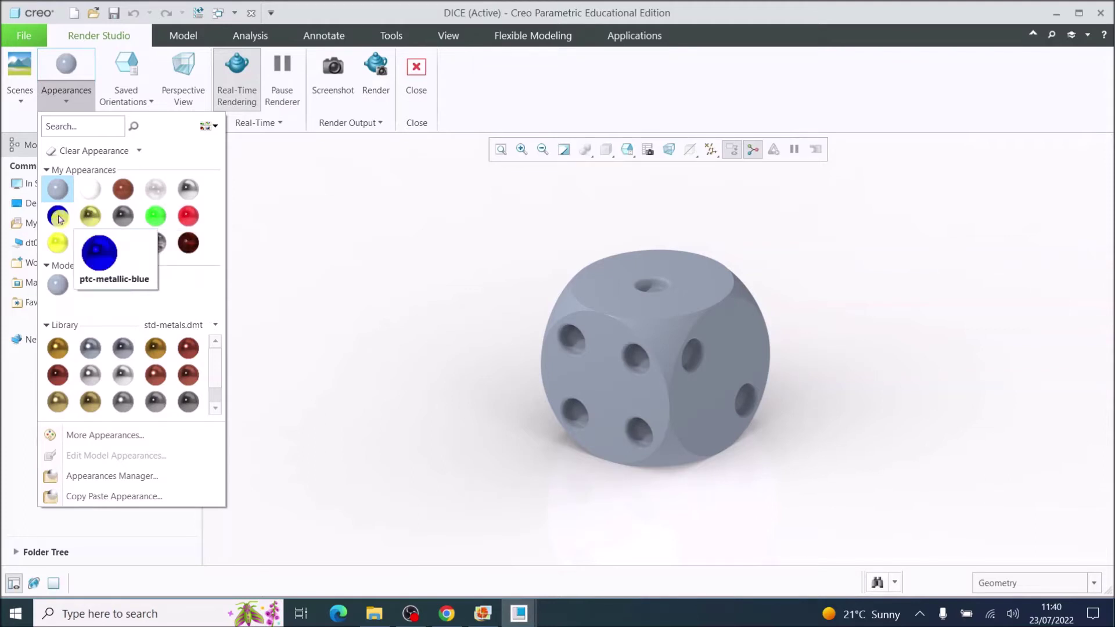
{"action": "mouse_move", "coordinate": [149, 245]}
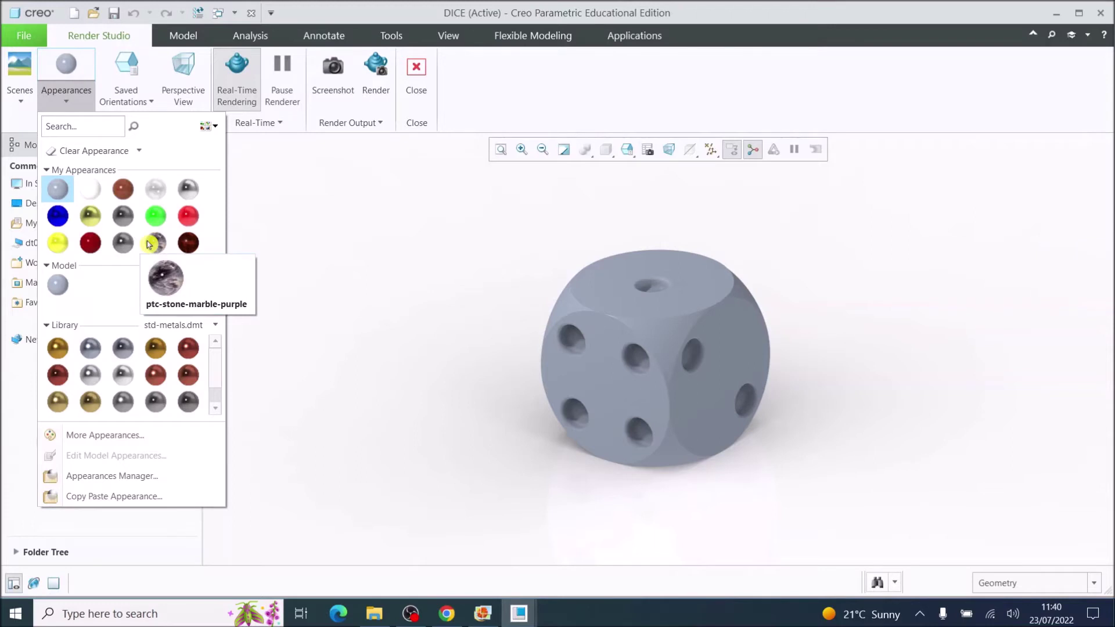
{"action": "mouse_move", "coordinate": [185, 247]}
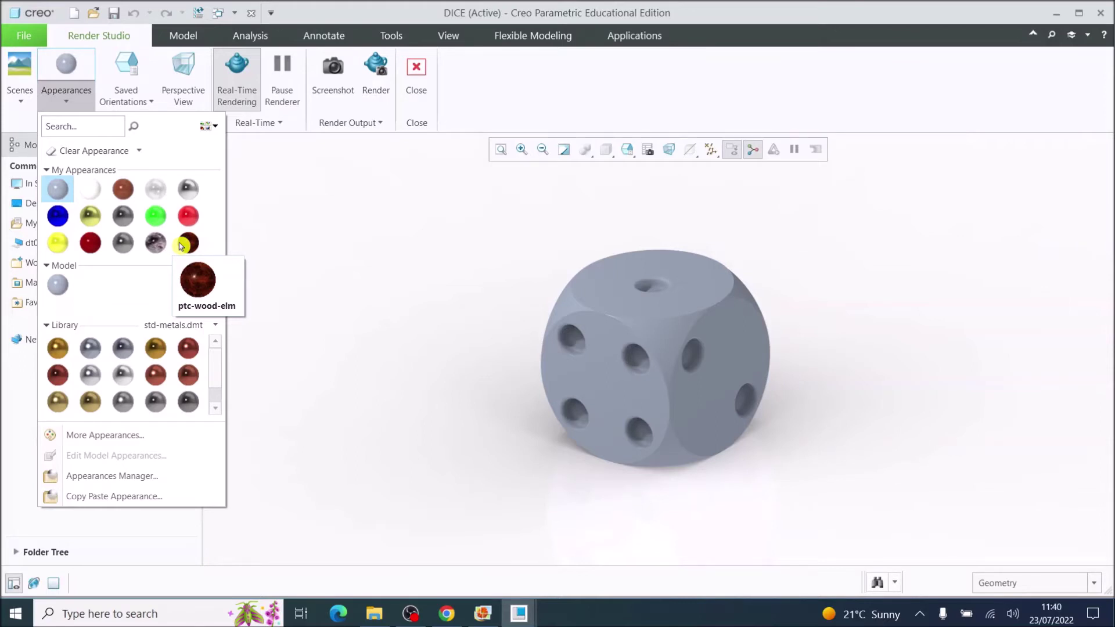
{"action": "left_click", "coordinate": [188, 192]}
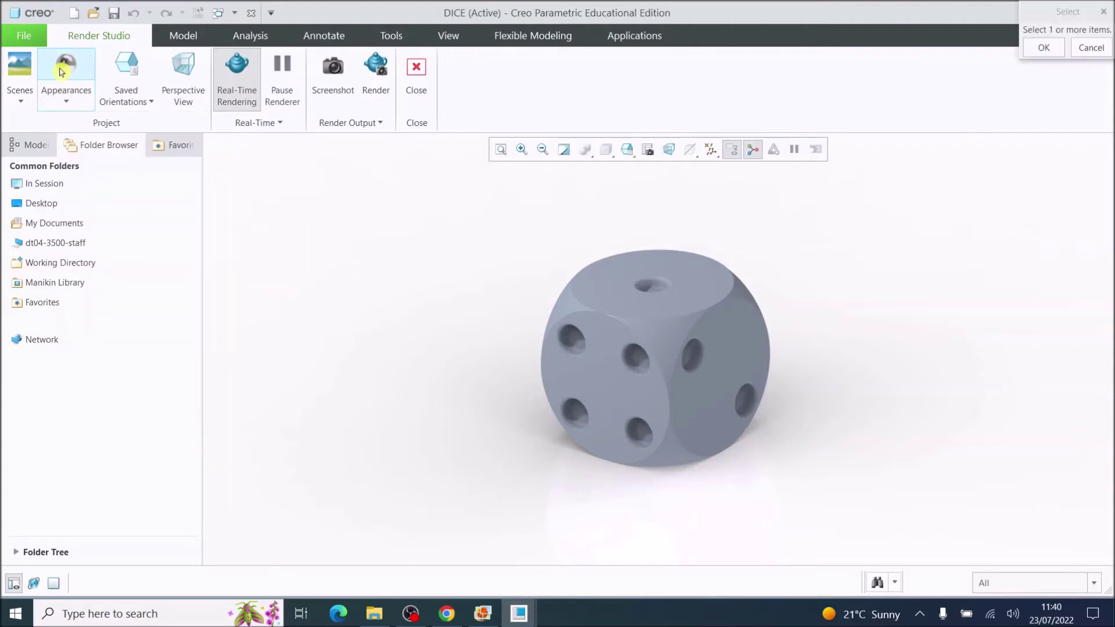
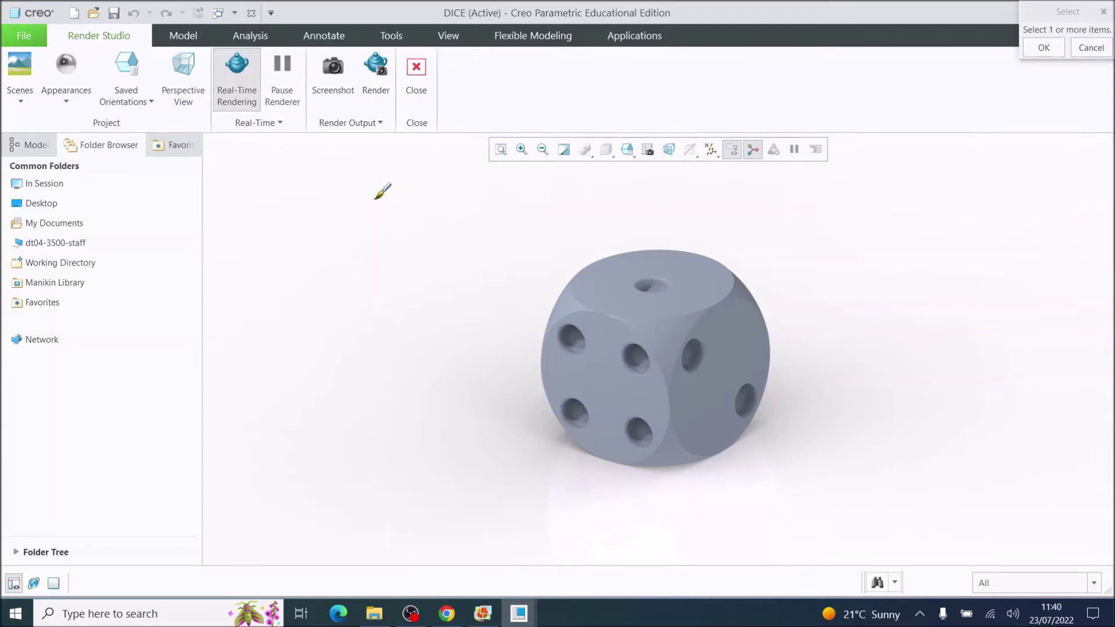
- Turn off real-time rendering and apply the metallic aluminium appearance to the whole DICE.PRT part
{"action": "left_click", "coordinate": [29, 145]}
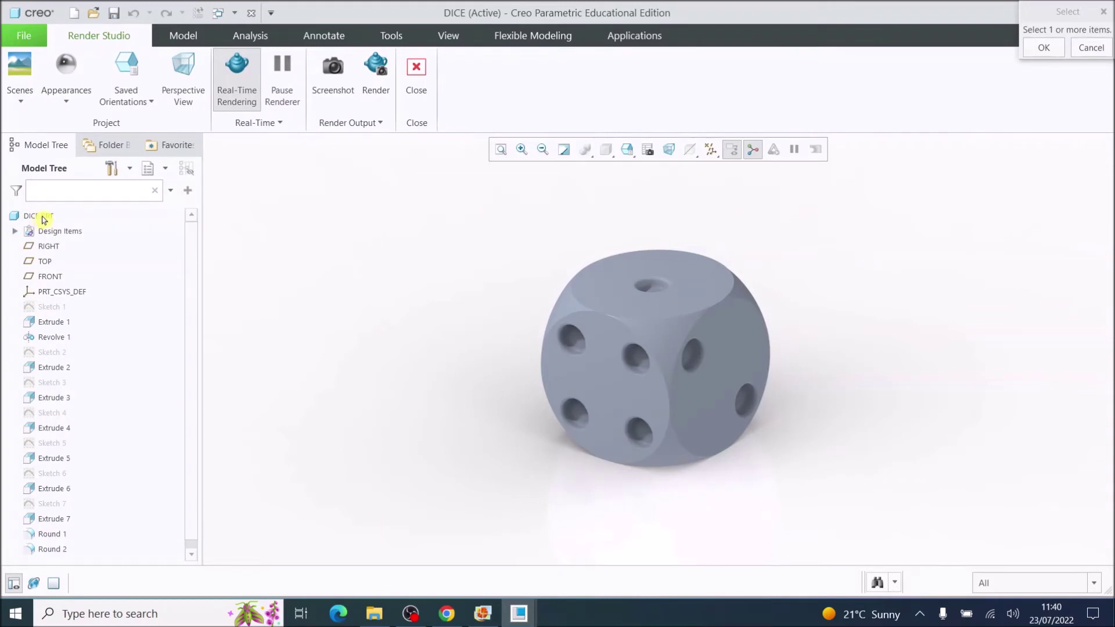
{"action": "left_click", "coordinate": [42, 219]}
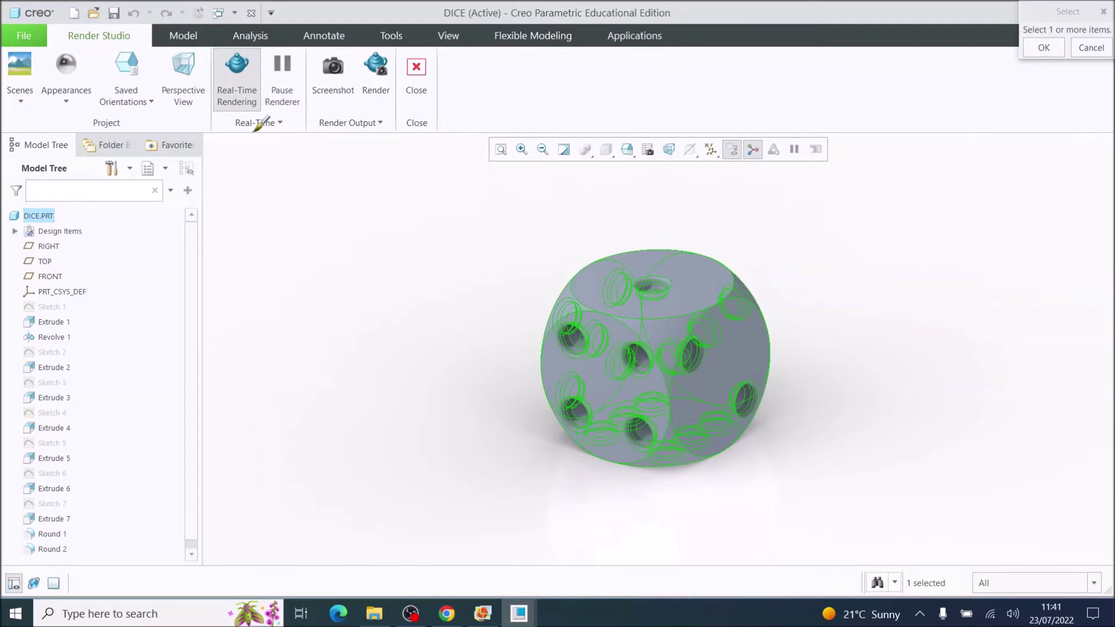
{"action": "left_click", "coordinate": [238, 95]}
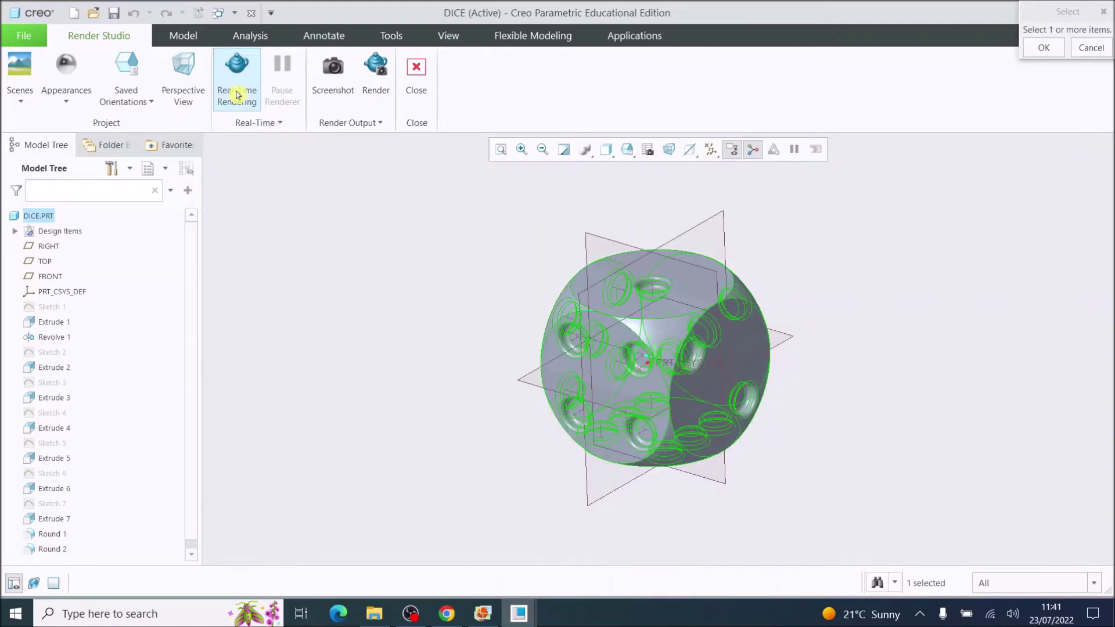
{"action": "left_click", "coordinate": [69, 69]}
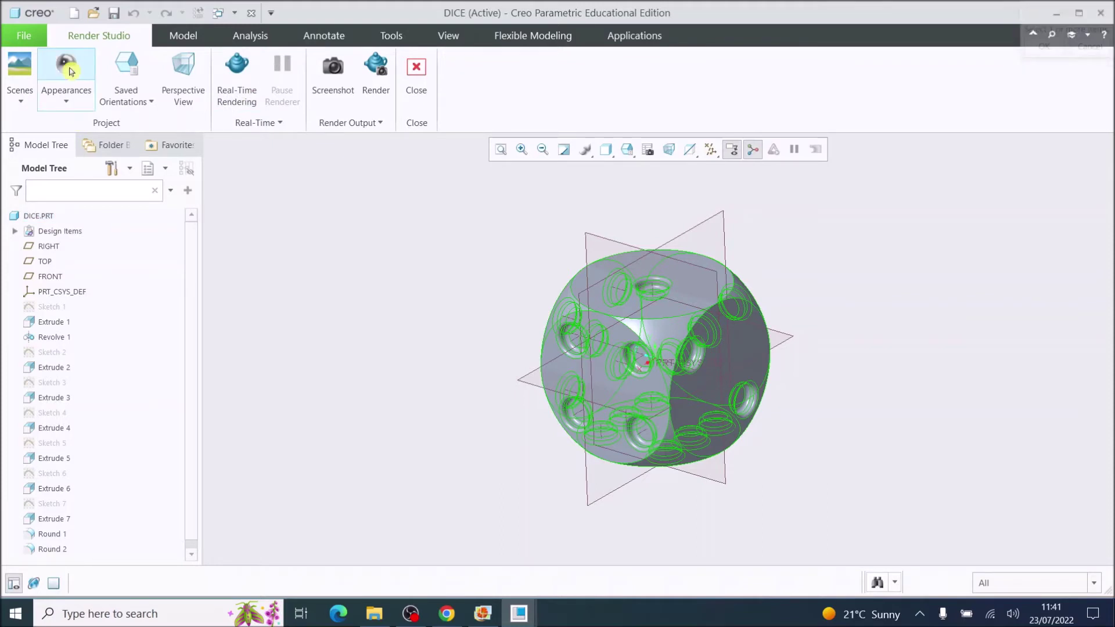
{"action": "left_click", "coordinate": [70, 68]}
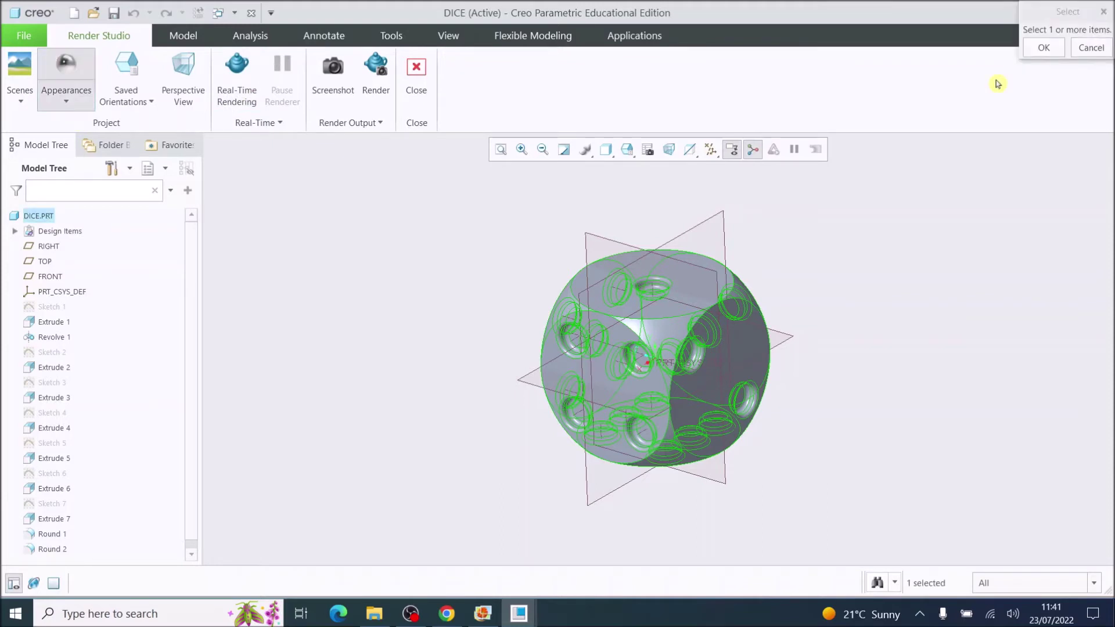
{"action": "left_click", "coordinate": [1044, 50]}
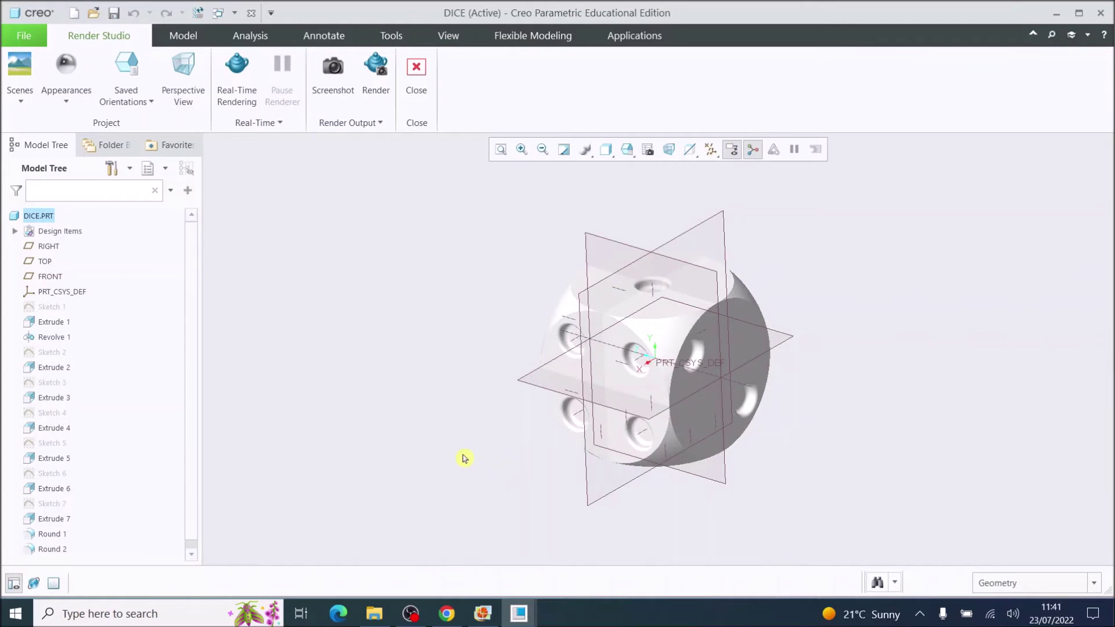
- Turn real-time rendering back on and orient the dice to show its one-, three- and five-dot faces
{"action": "left_click", "coordinate": [67, 104]}
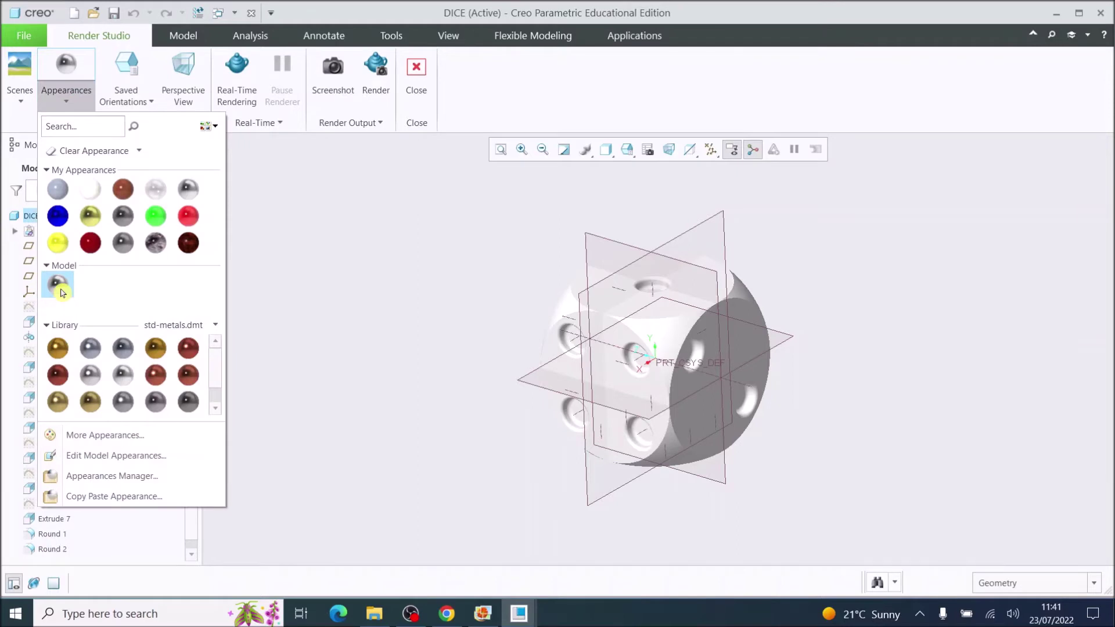
{"action": "mouse_move", "coordinate": [63, 292]}
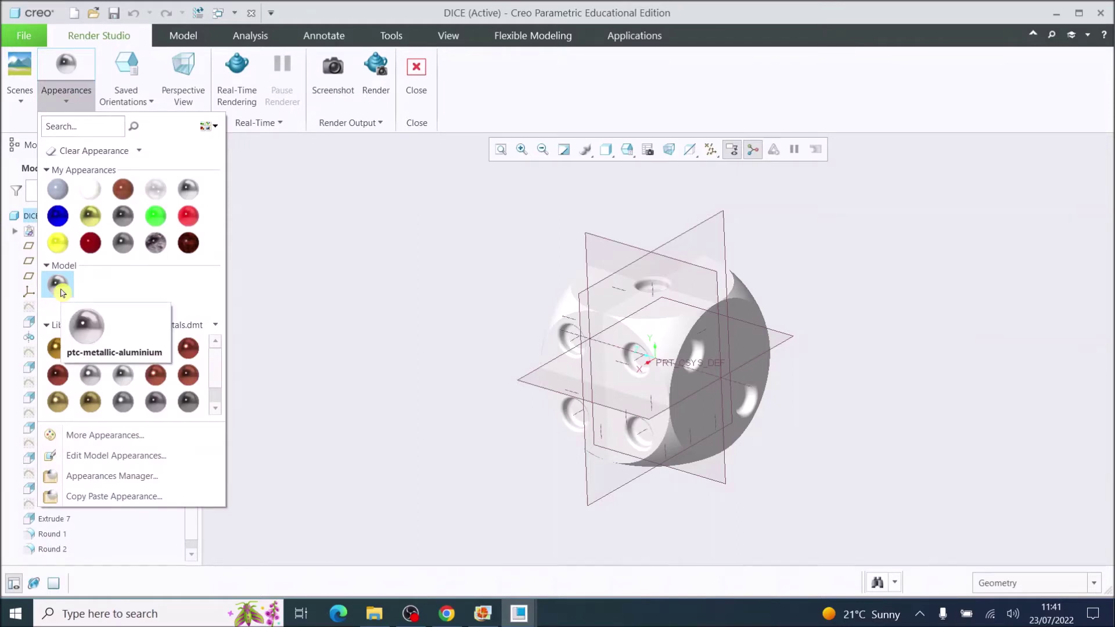
{"action": "left_click", "coordinate": [238, 86]}
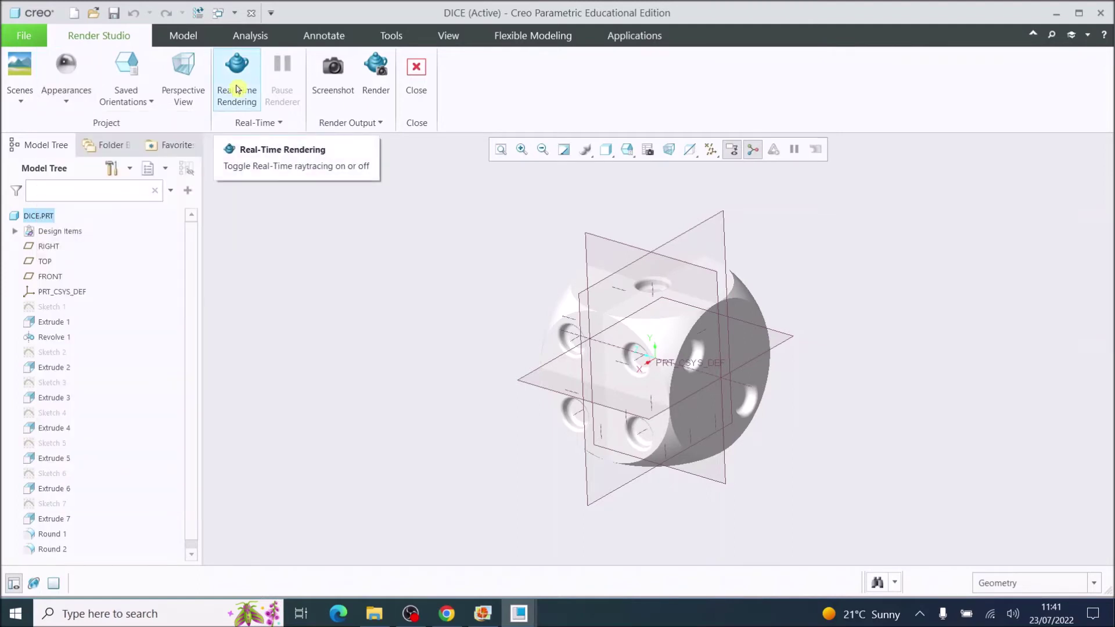
{"action": "left_click", "coordinate": [238, 88]}
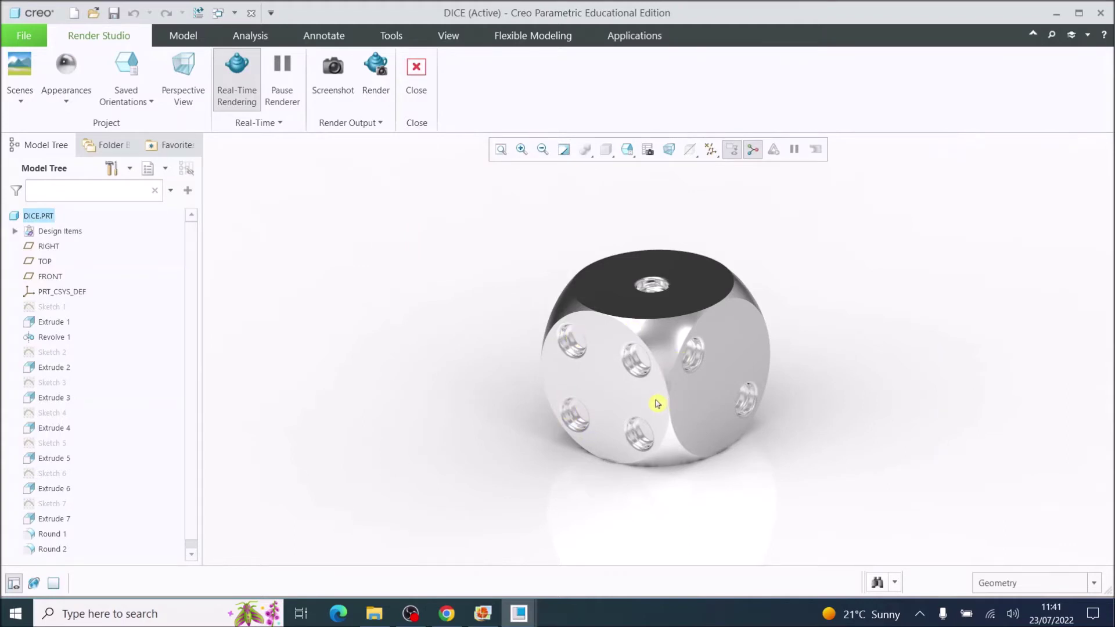
{"action": "middle_click_drag", "start_coordinate": [657, 403], "coordinate": [470, 363]}
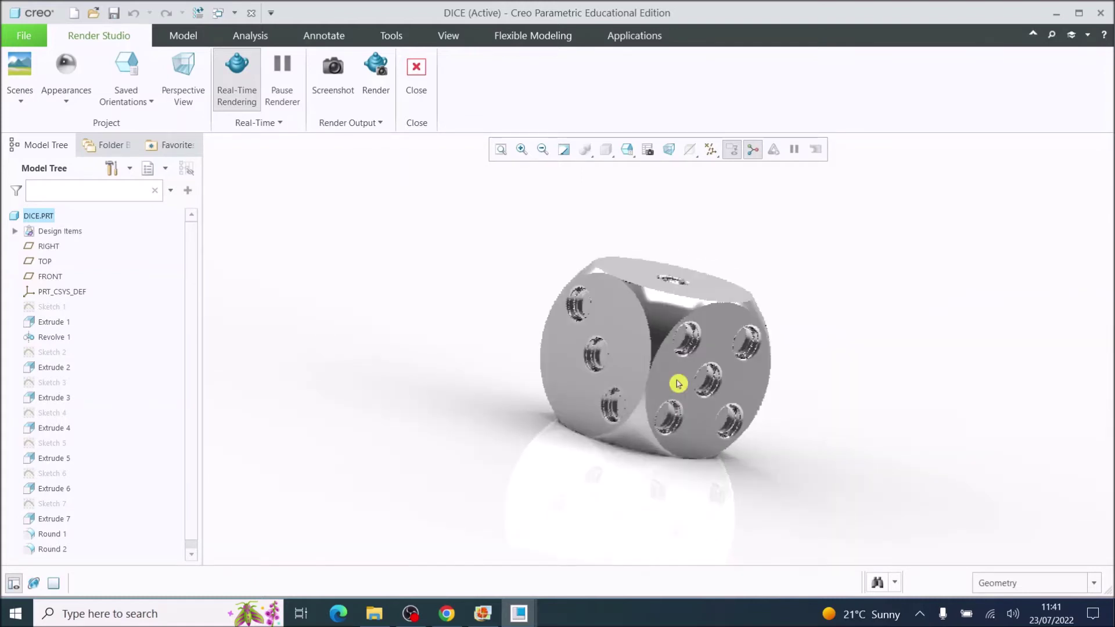
{"action": "middle_click_drag", "start_coordinate": [678, 384], "coordinate": [673, 421]}
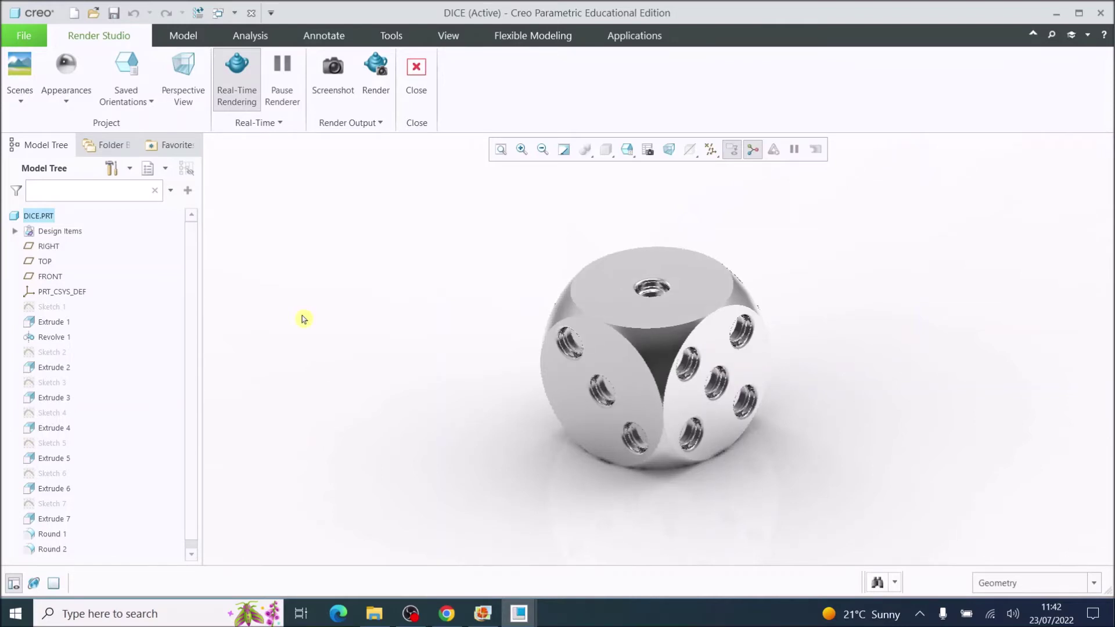
- Edit the model's ptc-metallic-aluminium appearance and lower its glossiness to 0.54
{"action": "left_click", "coordinate": [68, 105]}
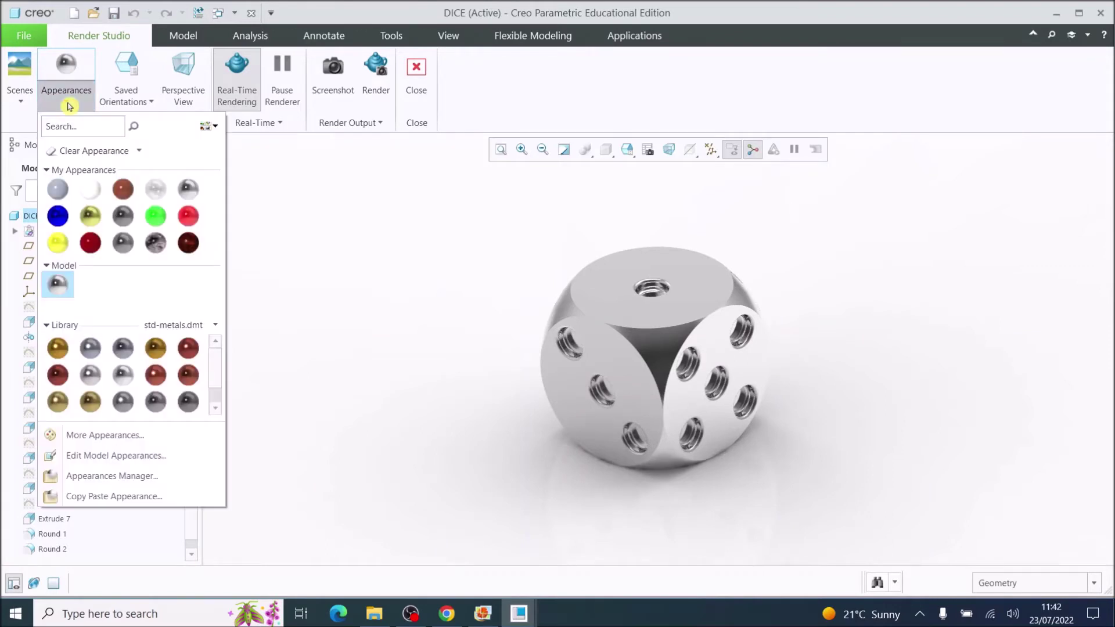
{"action": "right_click", "coordinate": [56, 287]}
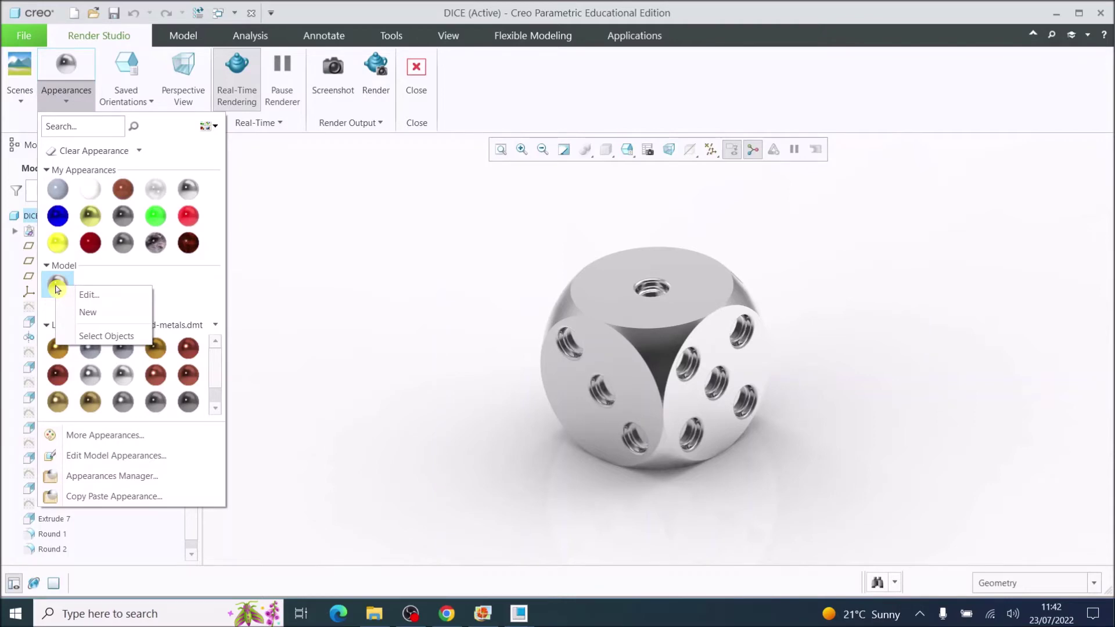
{"action": "left_click", "coordinate": [89, 295]}
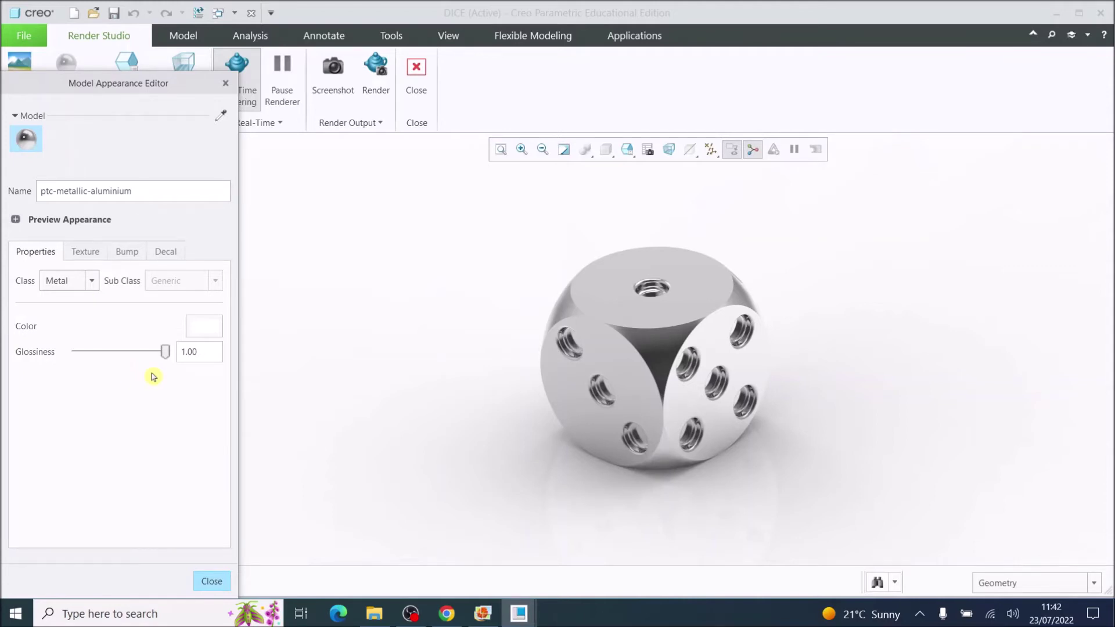
{"action": "left_click_drag", "start_coordinate": [165, 352], "coordinate": [130, 352]}
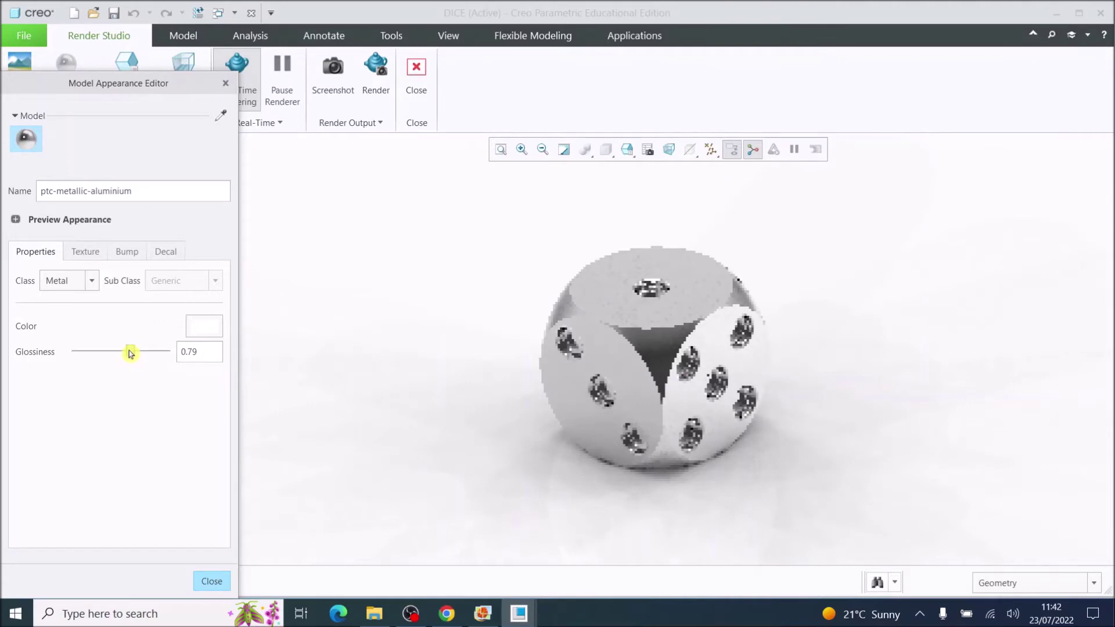
{"action": "left_click_drag", "start_coordinate": [130, 352], "coordinate": [124, 353]}
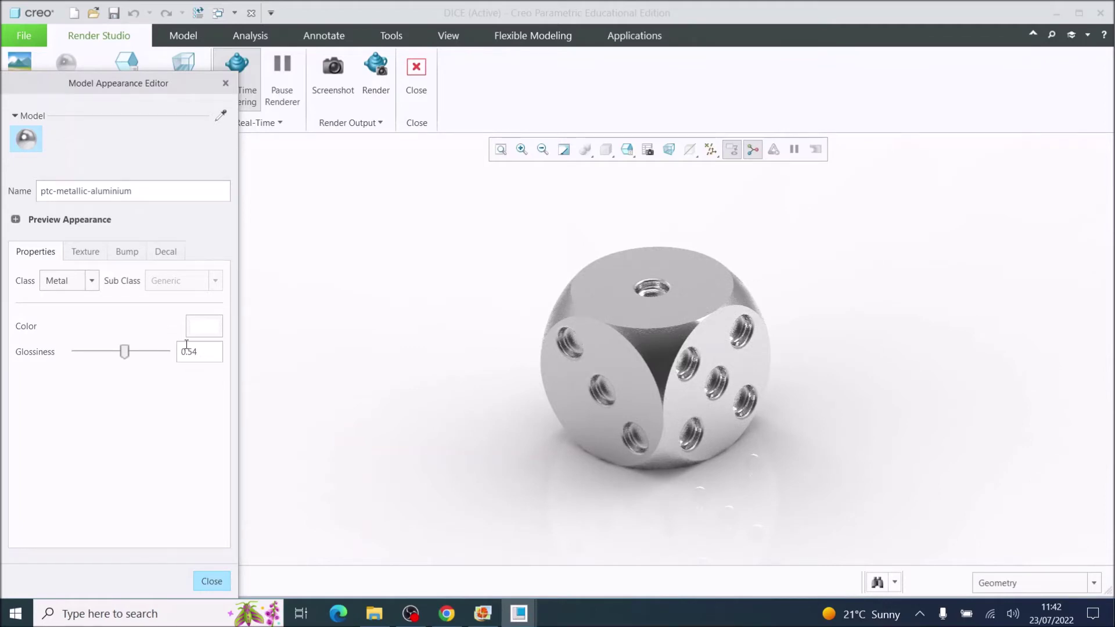
- Try the Glass class on the dice appearance and set the class back to Metal
{"action": "left_click", "coordinate": [92, 281]}
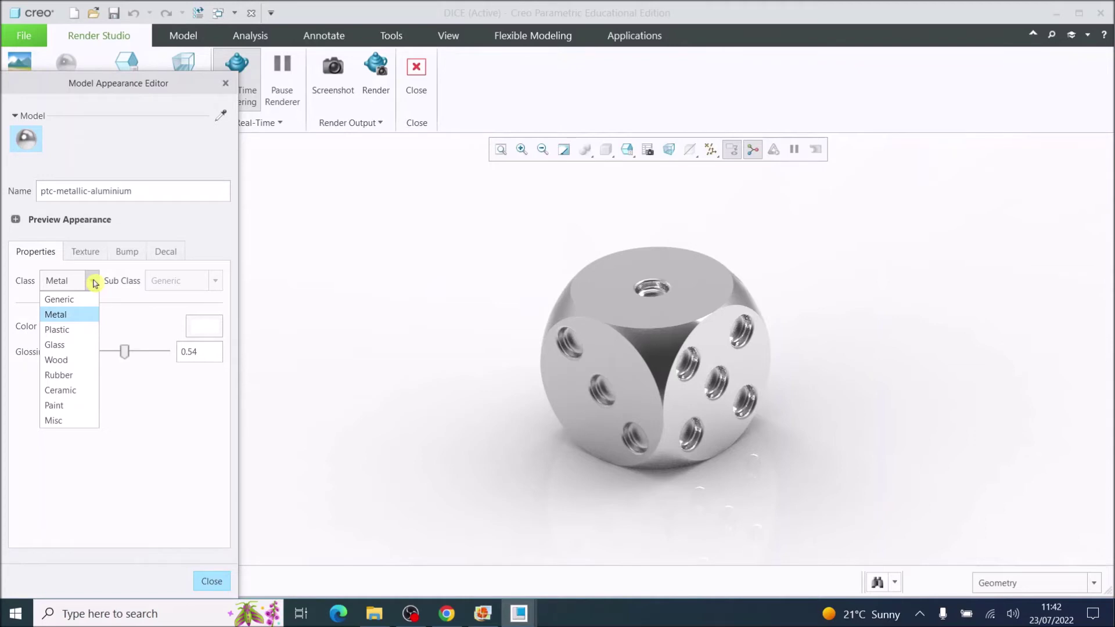
{"action": "left_click", "coordinate": [81, 347]}
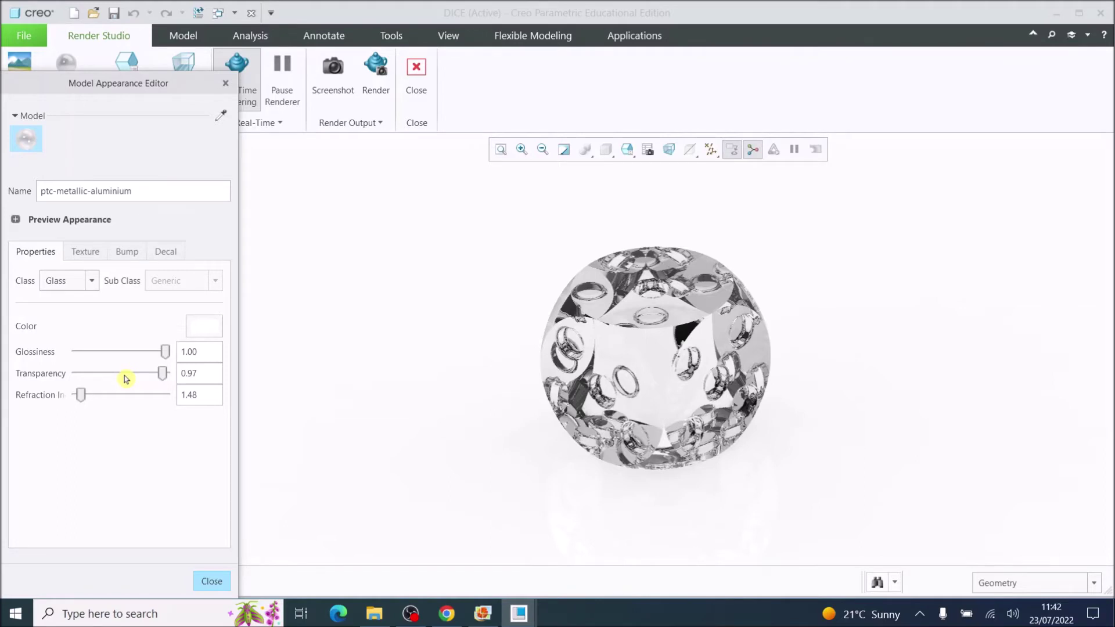
{"action": "left_click", "coordinate": [65, 281]}
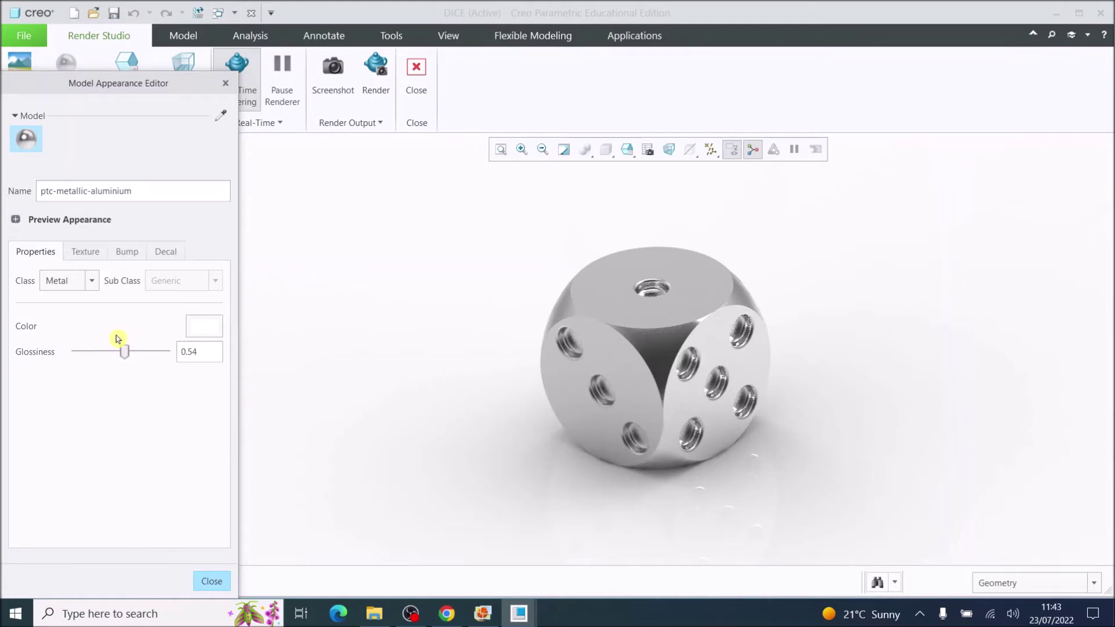
- Try a Rough bump with a height of 3.00 on the aluminium appearance and set the bump back to Off
{"action": "left_click", "coordinate": [129, 258]}
{"action": "left_click", "coordinate": [145, 286]}
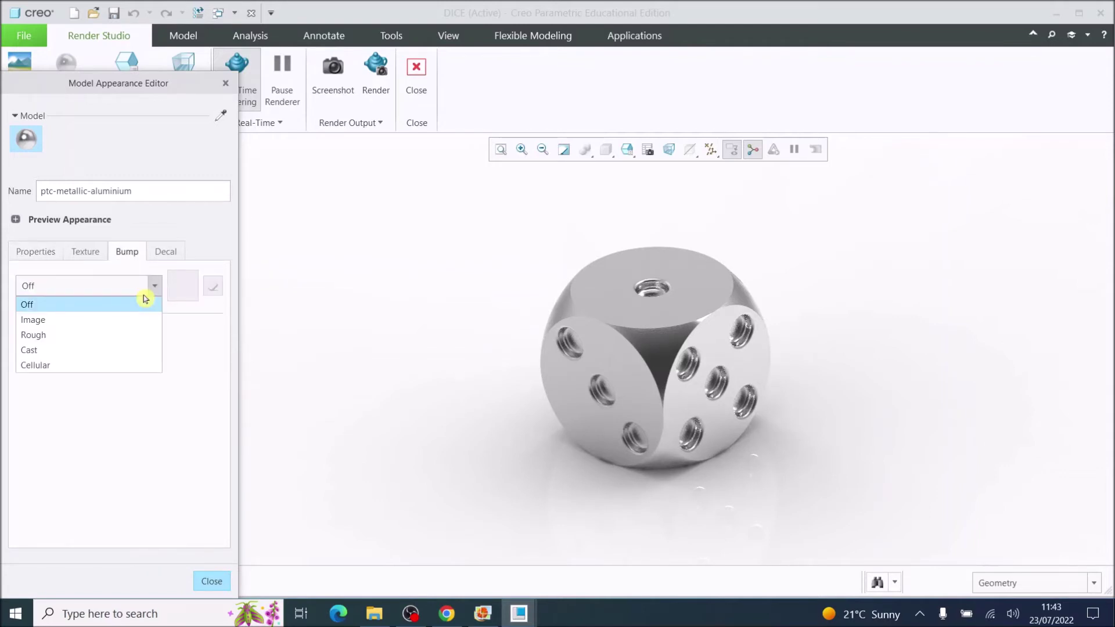
{"action": "left_click", "coordinate": [80, 335]}
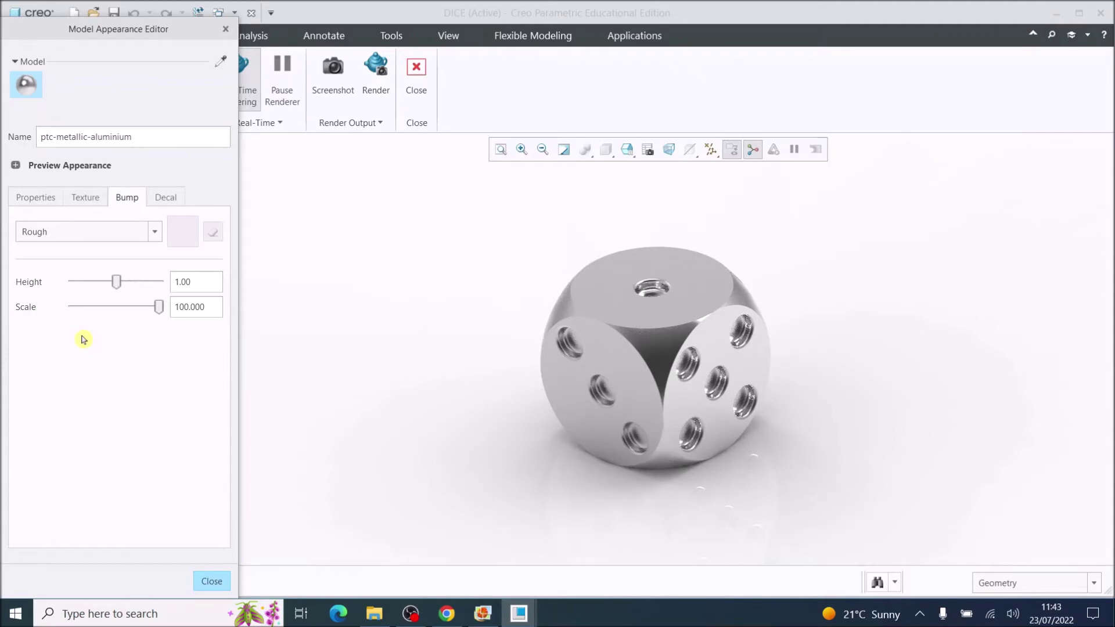
{"action": "left_click_drag", "start_coordinate": [116, 281], "coordinate": [111, 283]}
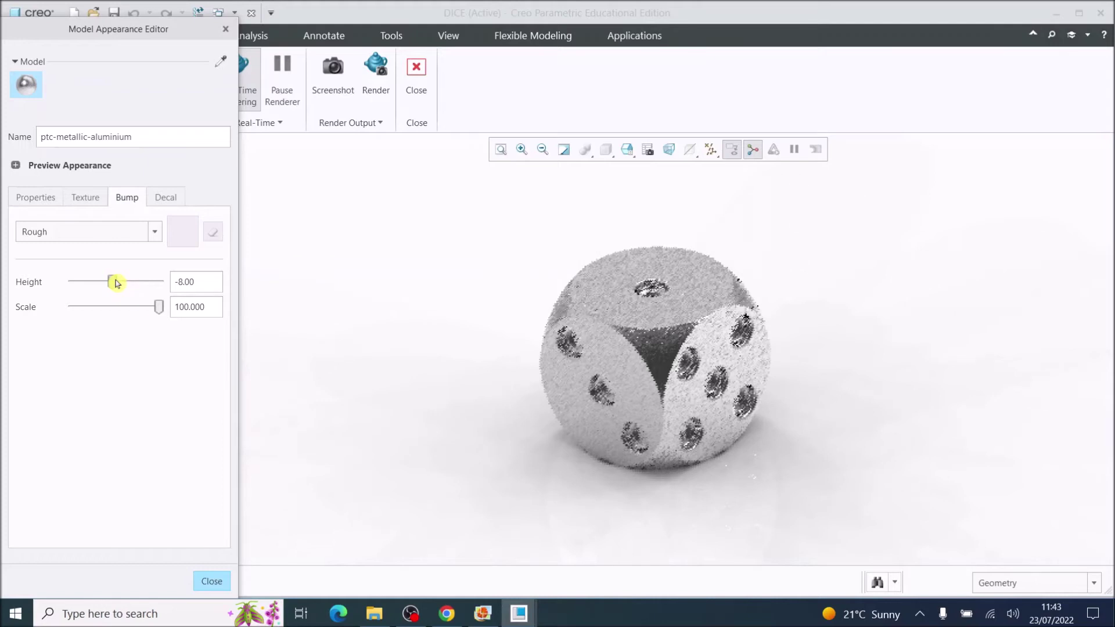
{"action": "left_click", "coordinate": [117, 282]}
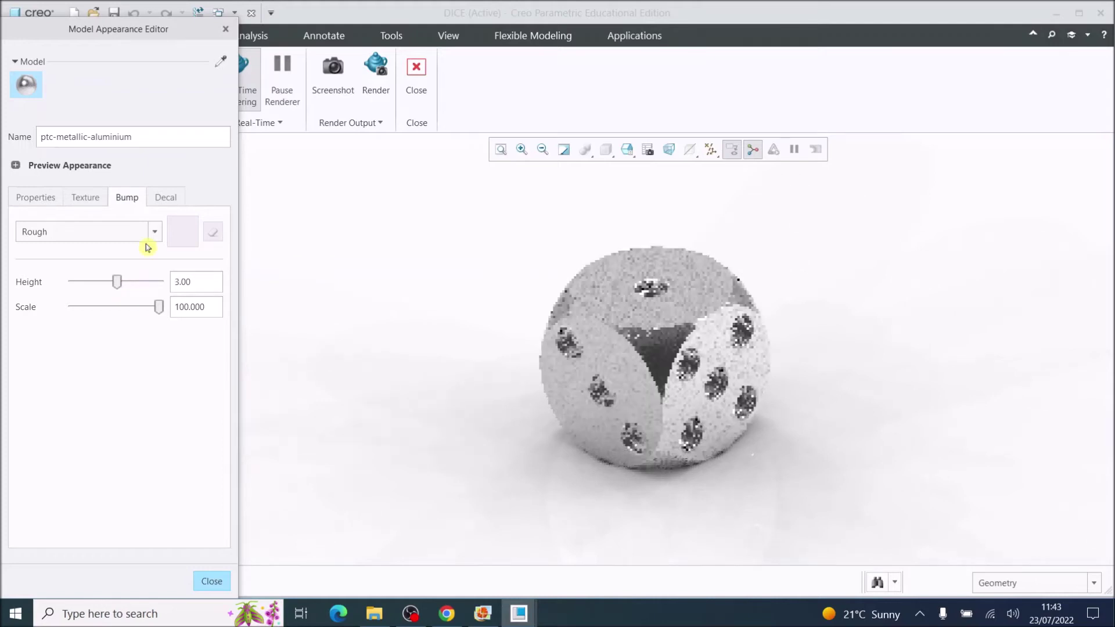
{"action": "left_click", "coordinate": [146, 232]}
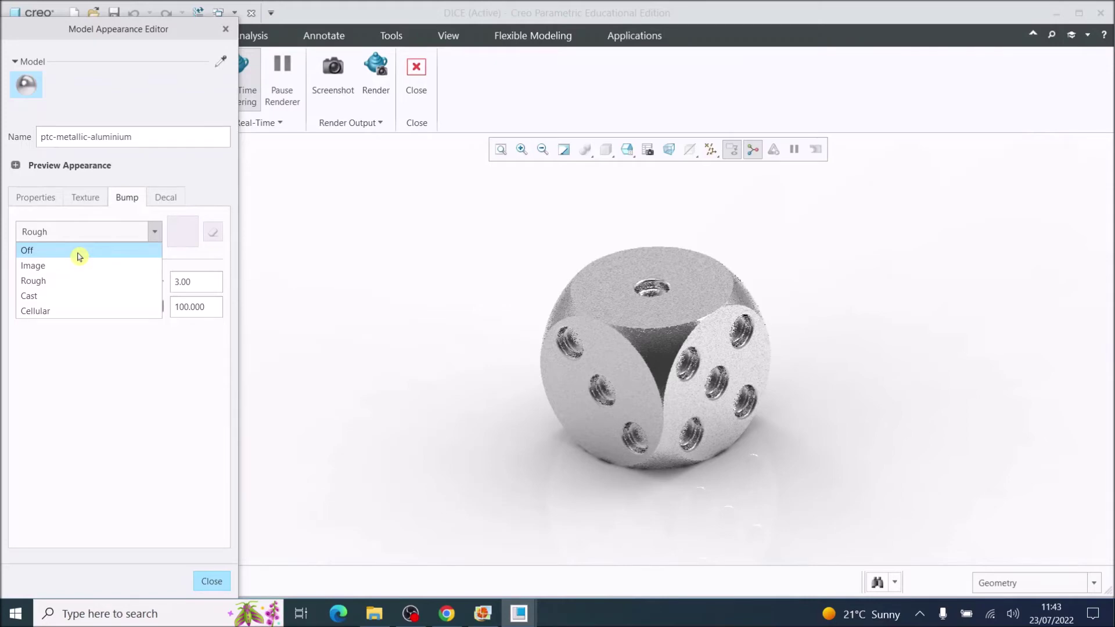
{"action": "left_click", "coordinate": [80, 256]}
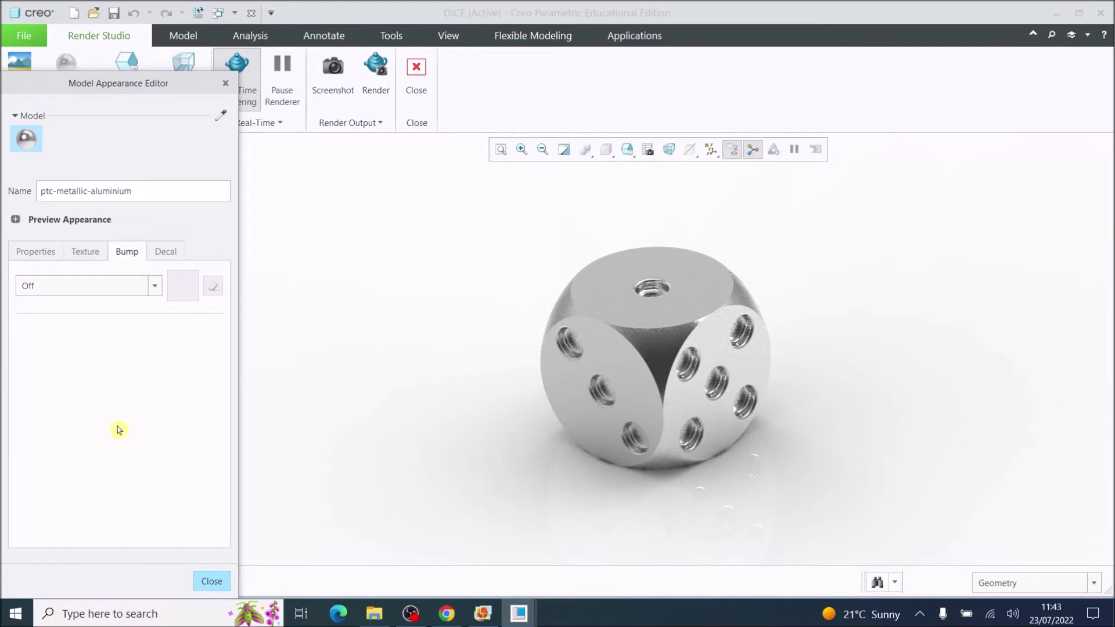
- Close the appearance editor and set up a render to file with real-time settings off and the Product lighting preset
{"action": "left_click", "coordinate": [36, 251]}
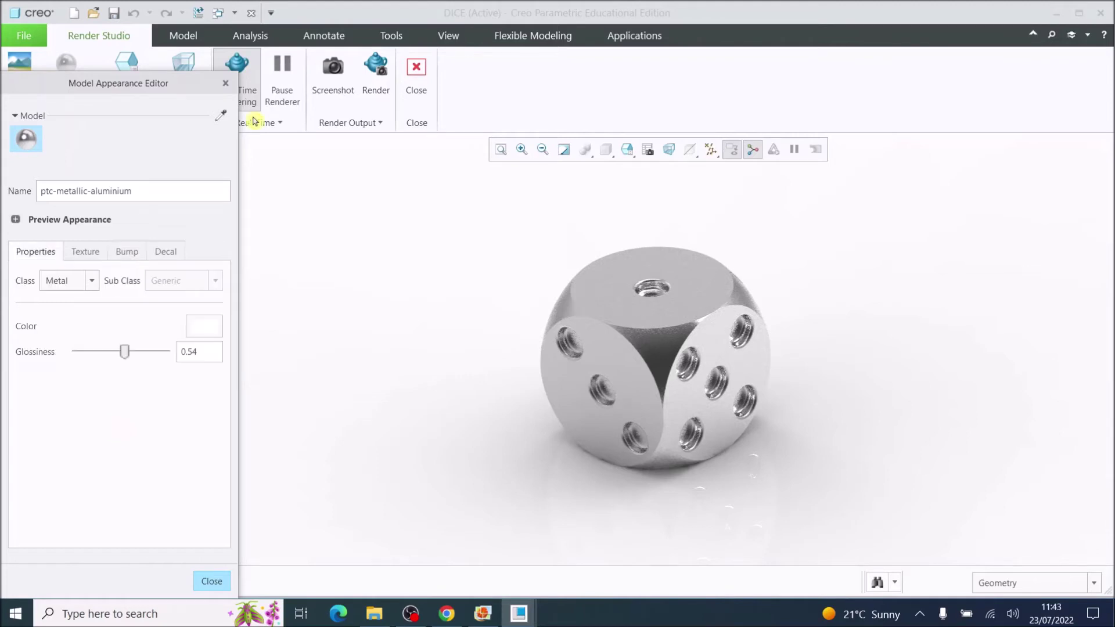
{"action": "left_click", "coordinate": [227, 86]}
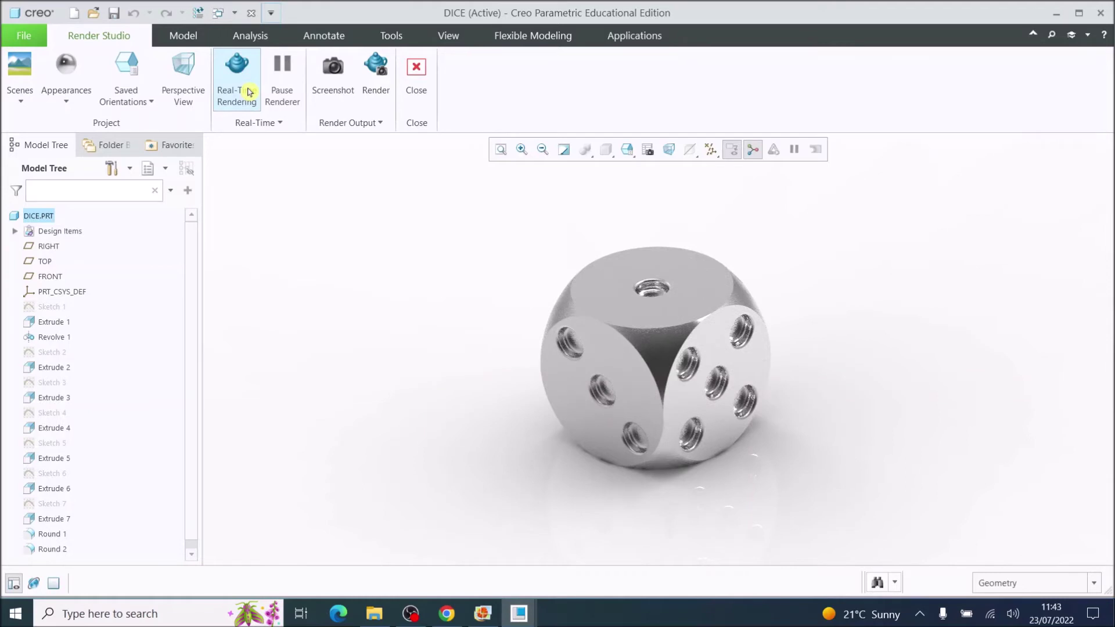
{"action": "left_click", "coordinate": [379, 105]}
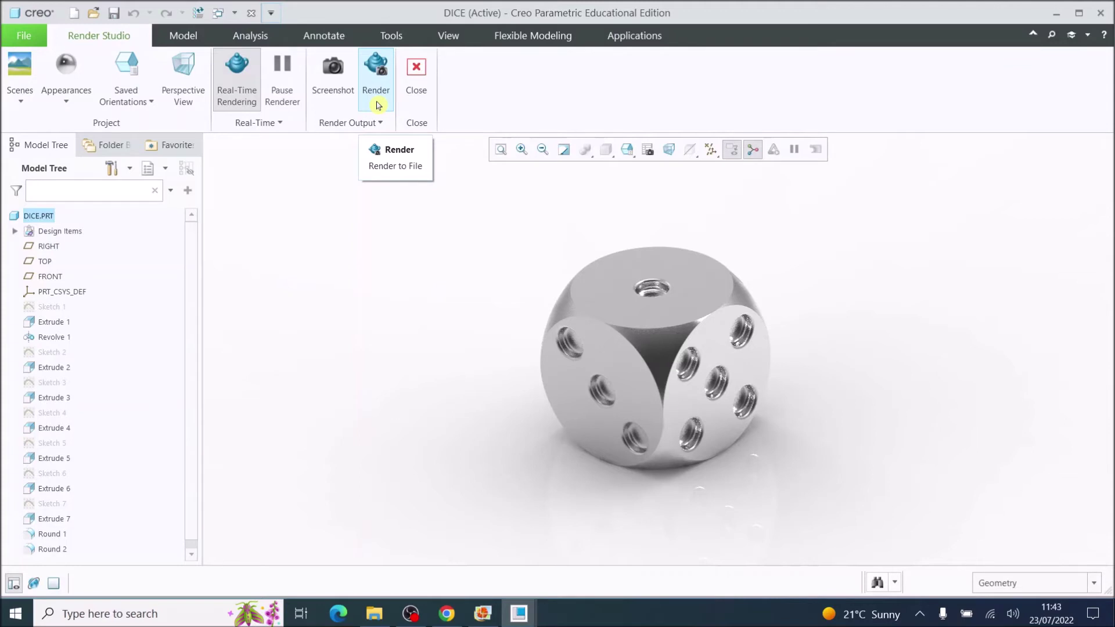
{"action": "left_click", "coordinate": [377, 74]}
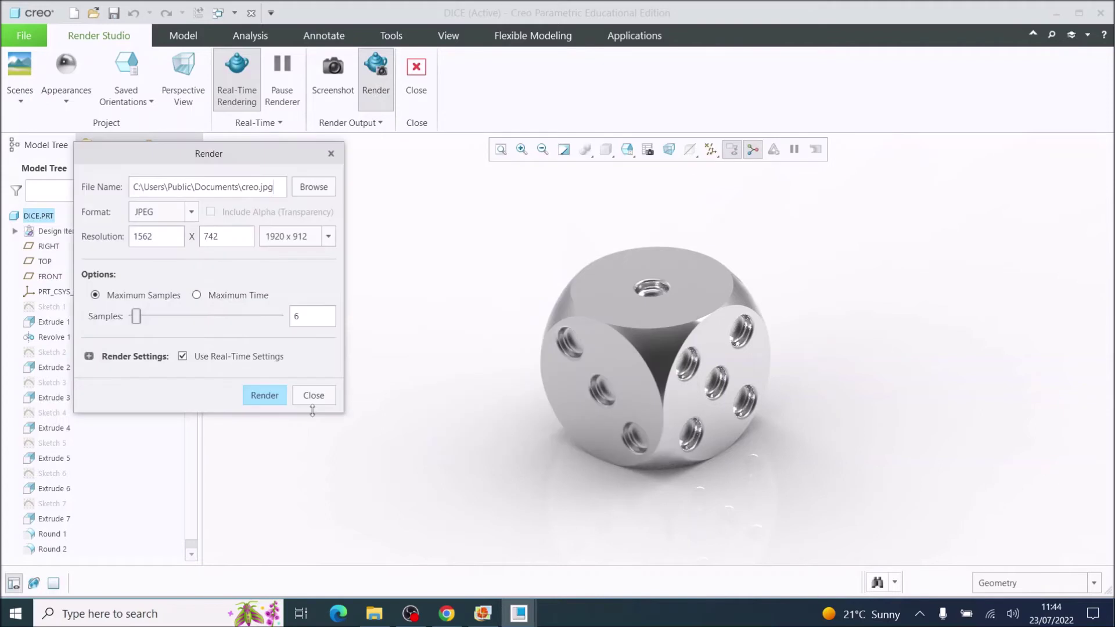
{"action": "left_click", "coordinate": [148, 360]}
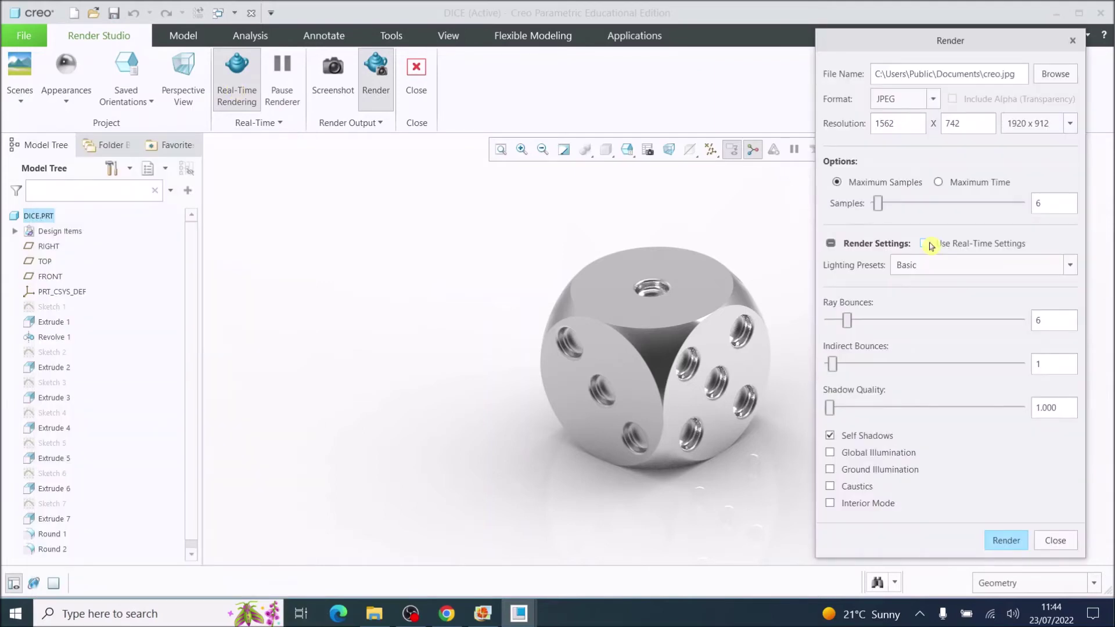
{"action": "left_click", "coordinate": [1009, 248]}
{"action": "left_click", "coordinate": [979, 265]}
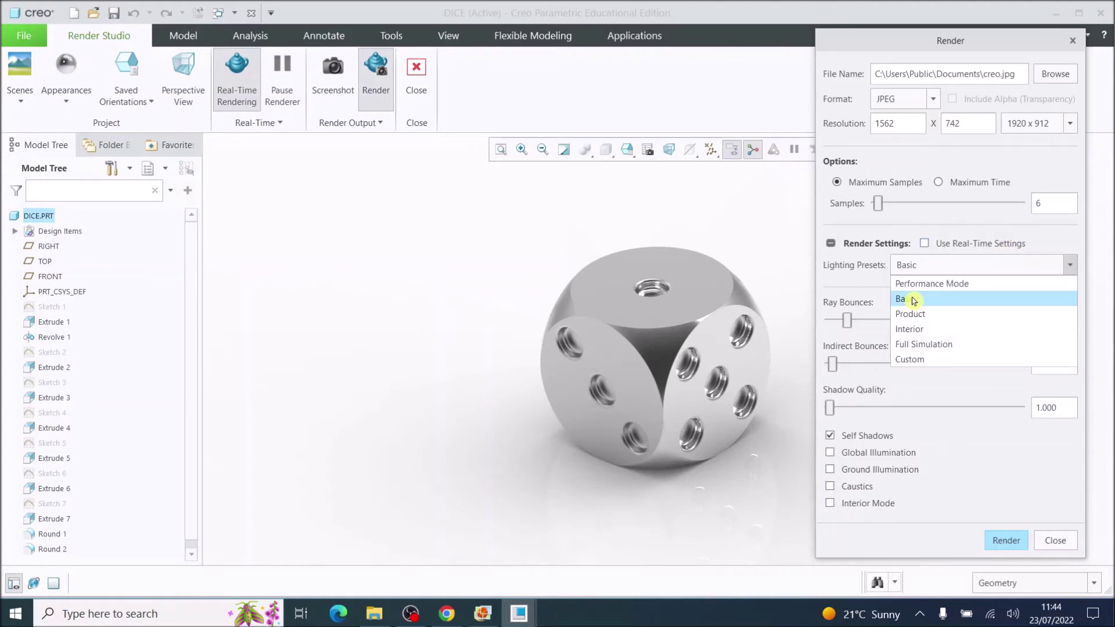
{"action": "left_click", "coordinate": [910, 314]}
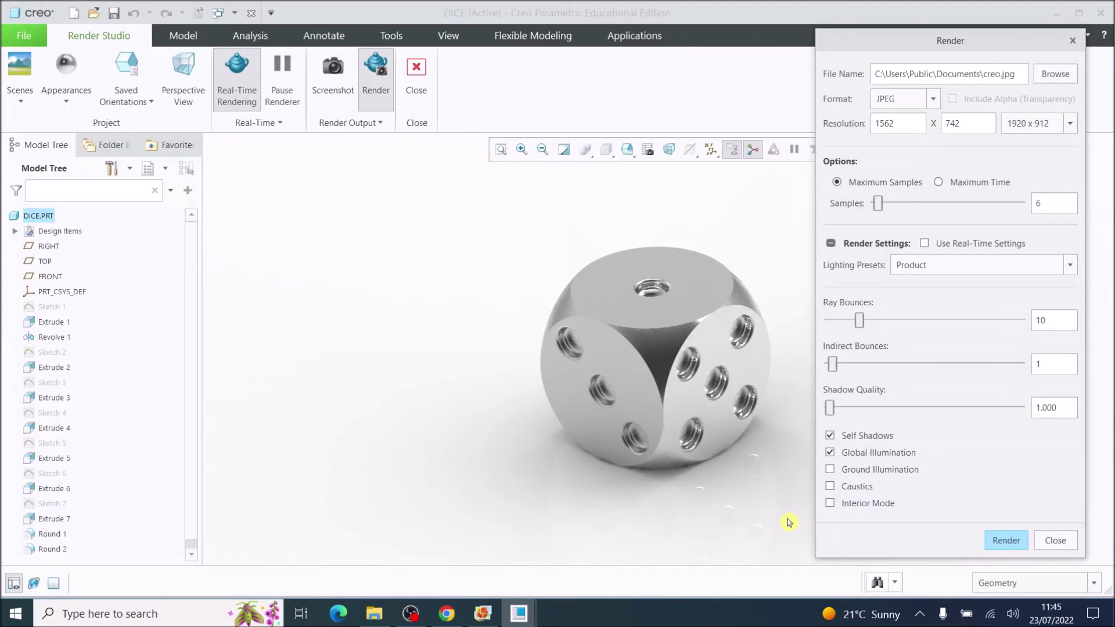
- Set the render to 13 samples and a resolution of 1024 x 486
{"action": "left_click_drag", "start_coordinate": [878, 203], "coordinate": [884, 205]}
{"action": "left_click_drag", "start_coordinate": [885, 205], "coordinate": [881, 203]}
{"action": "left_click", "coordinate": [1068, 125]}
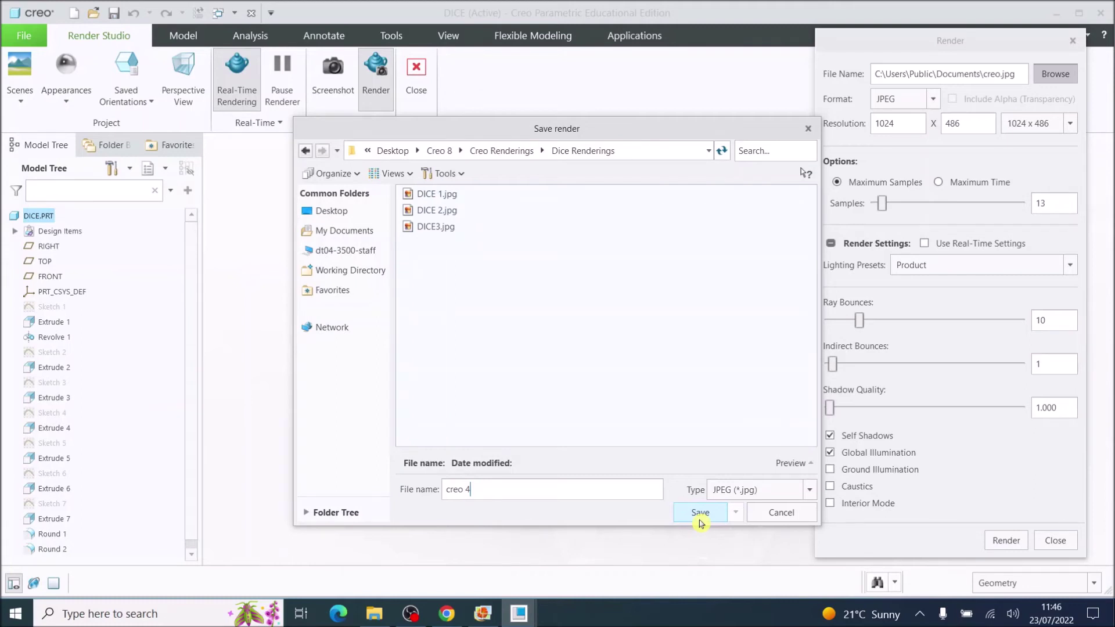
- Save the render as creo 4 in the Dice Renderings folder, run it, and close the image and folder after viewing
{"action": "left_click", "coordinate": [700, 518]}
{"action": "left_click", "coordinate": [1006, 543]}
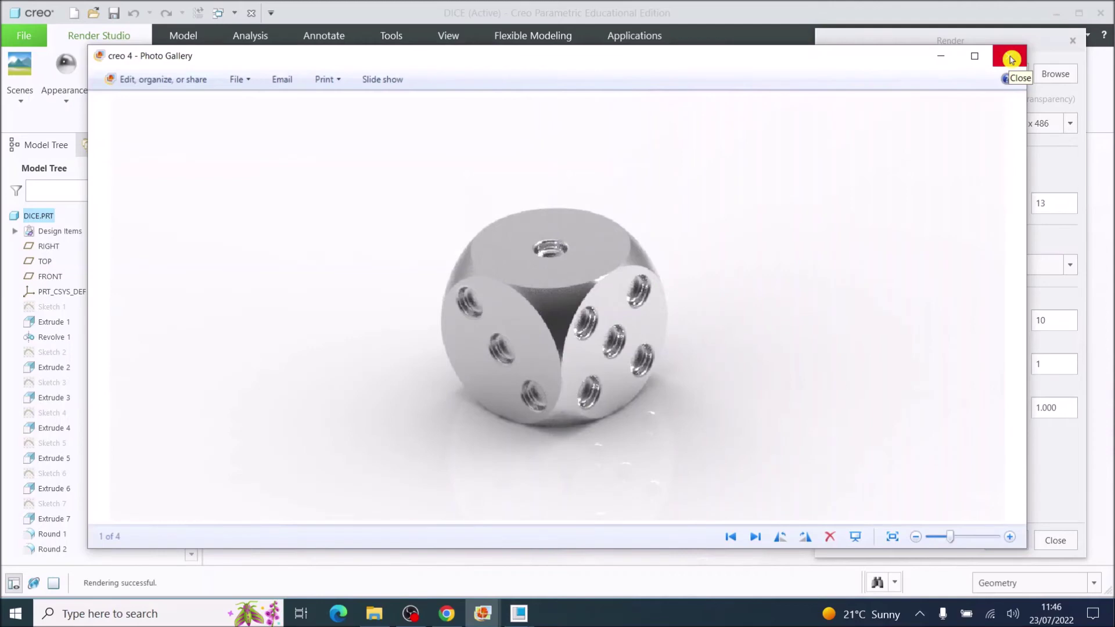
{"action": "left_click", "coordinate": [1011, 60]}
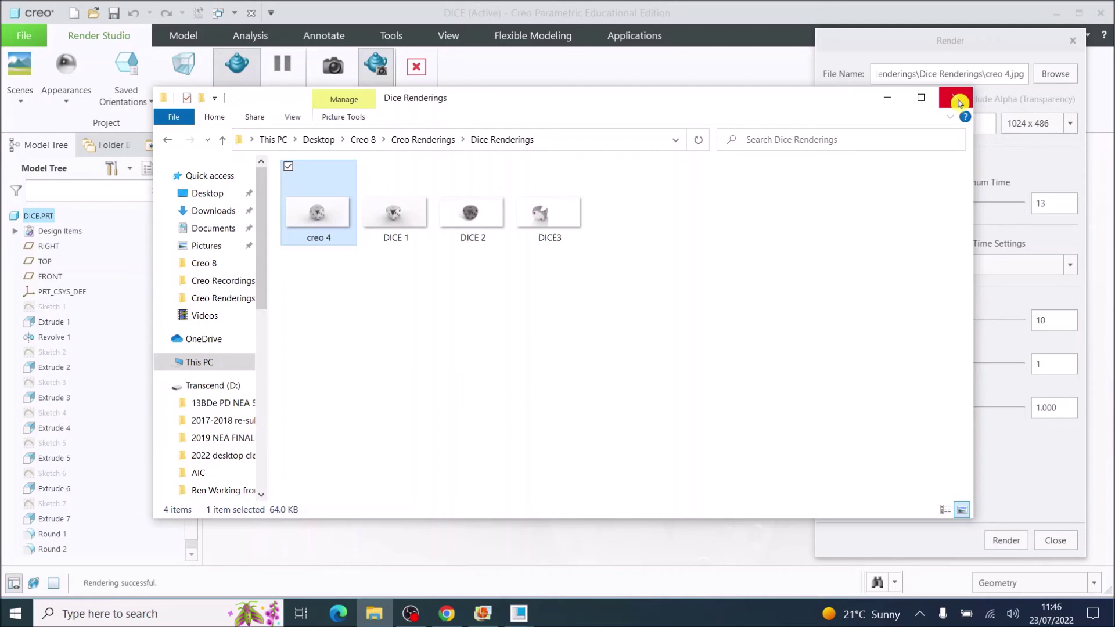
{"action": "left_click", "coordinate": [957, 100]}
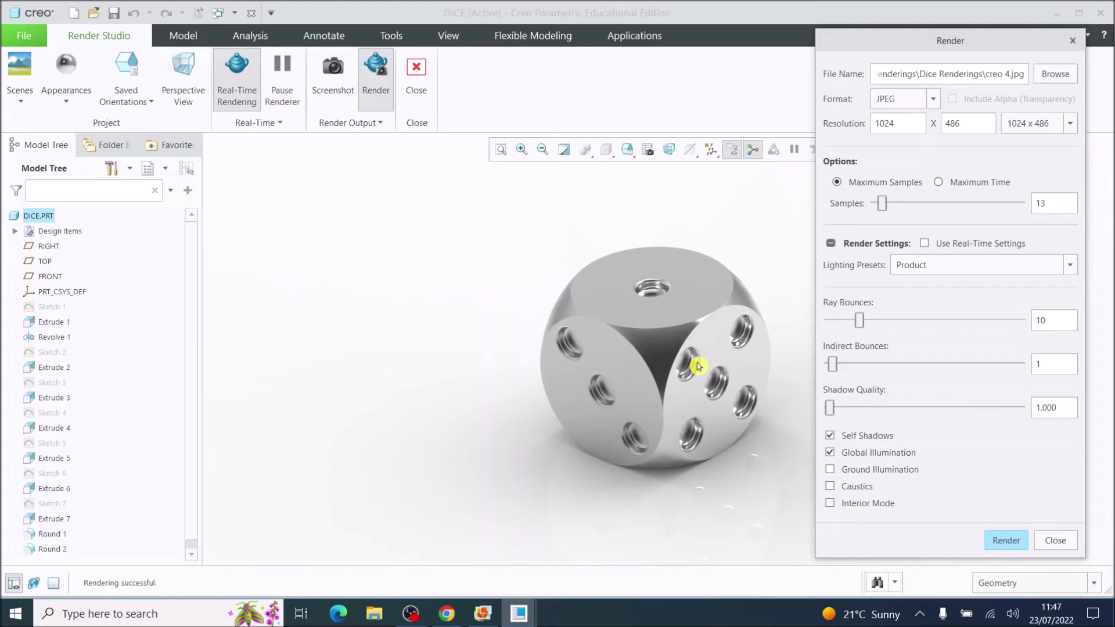
- Turn off real-time rendering and apply the ptc-plastic-red appearance to the recess floor of the one-dot face
{"action": "left_click", "coordinate": [66, 76]}
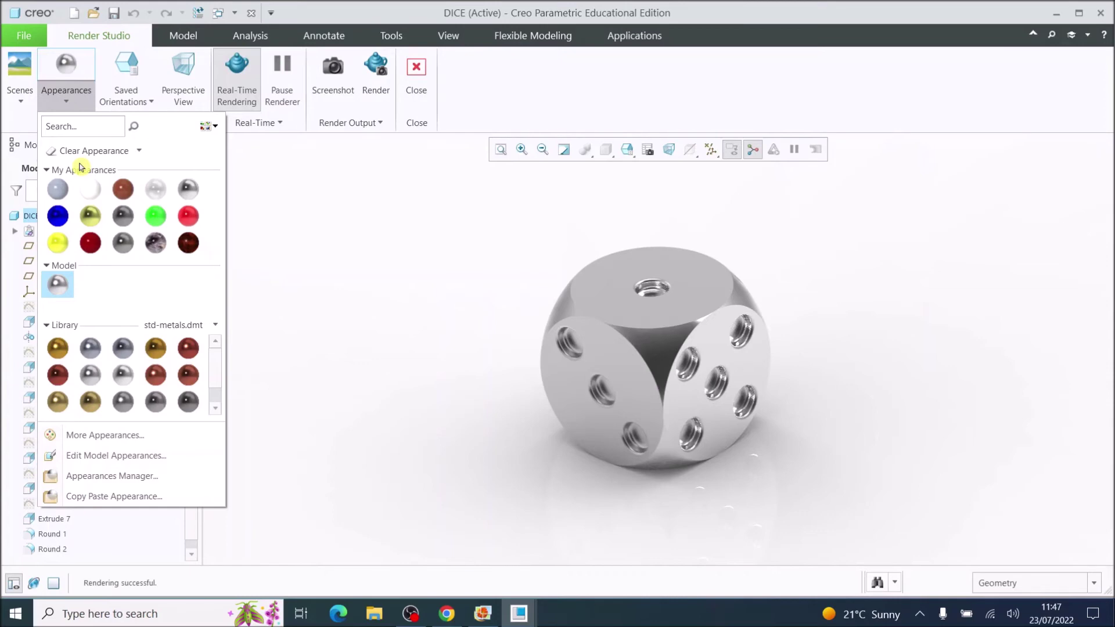
{"action": "left_click", "coordinate": [90, 243]}
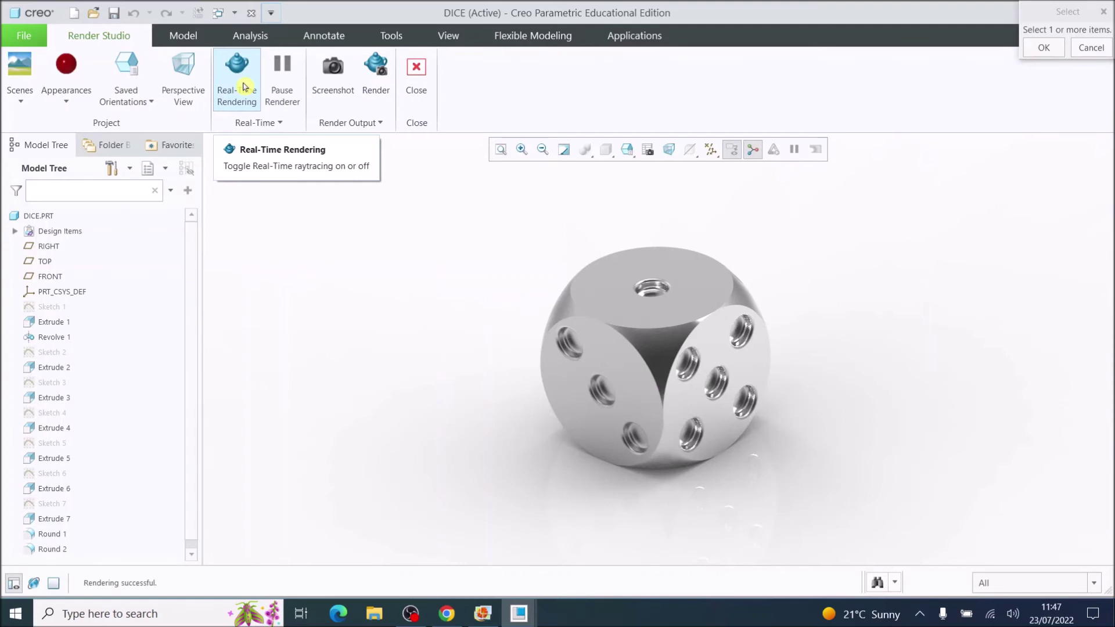
{"action": "left_click", "coordinate": [244, 87]}
{"action": "left_click", "coordinate": [659, 295]}
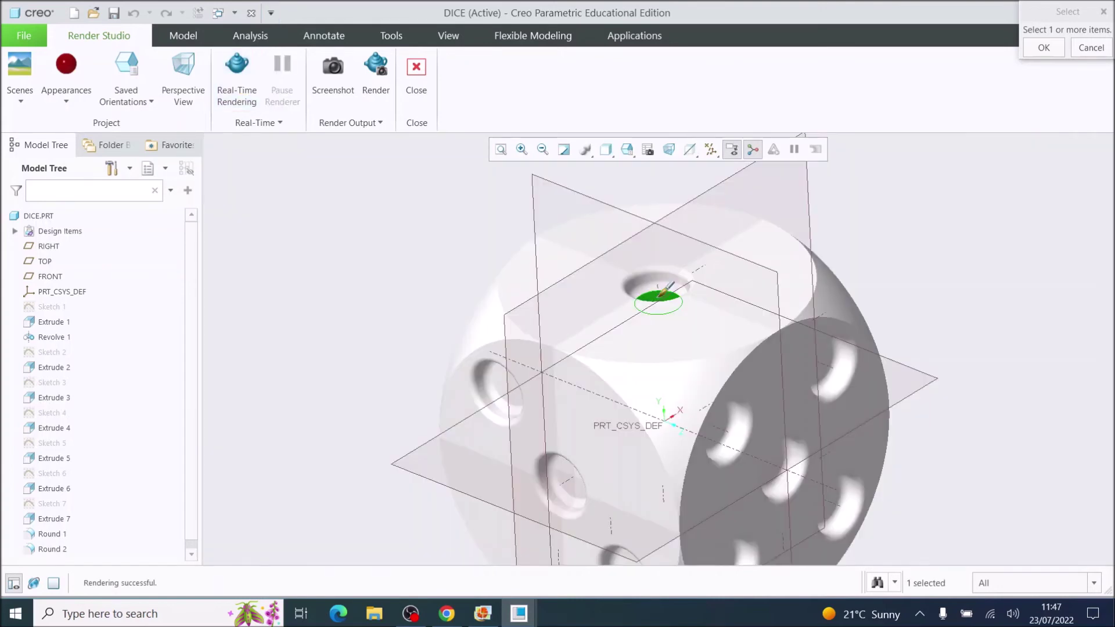
{"action": "left_click", "coordinate": [1049, 56]}
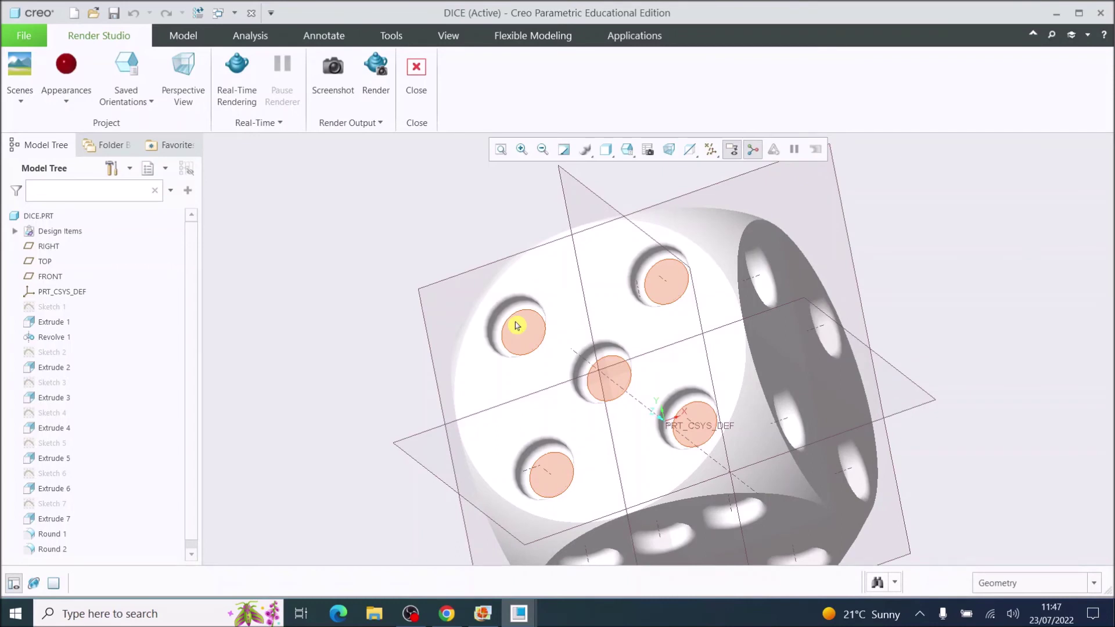
- Apply the red plastic appearance to the recess floors of the five-, two-, three- and four-dot faces
{"action": "left_click", "coordinate": [517, 325]}
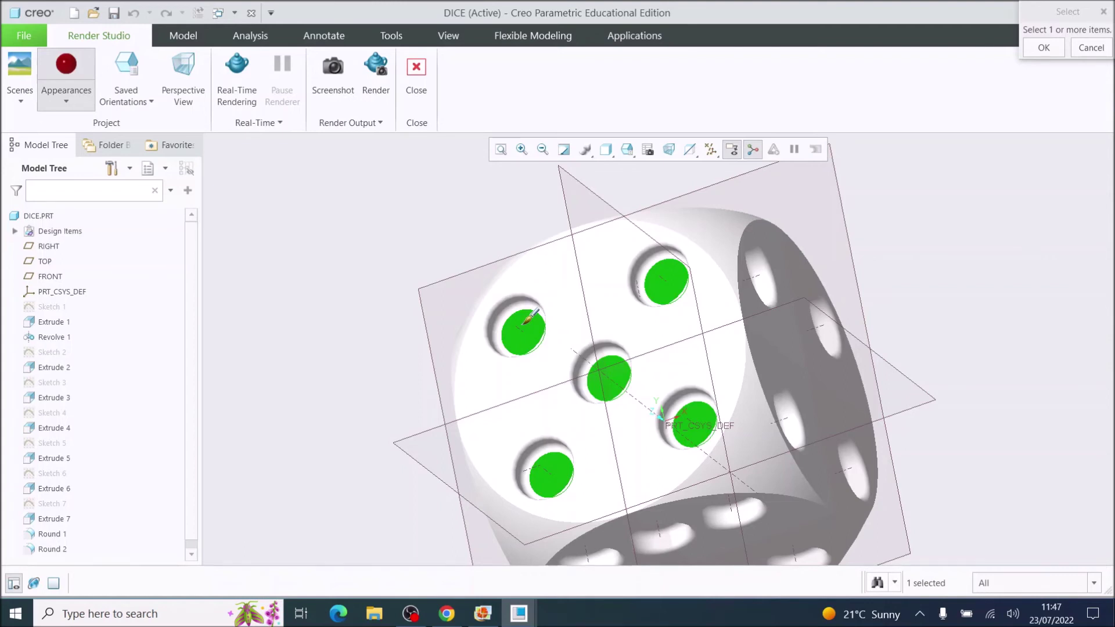
{"action": "middle_click", "coordinate": [976, 196]}
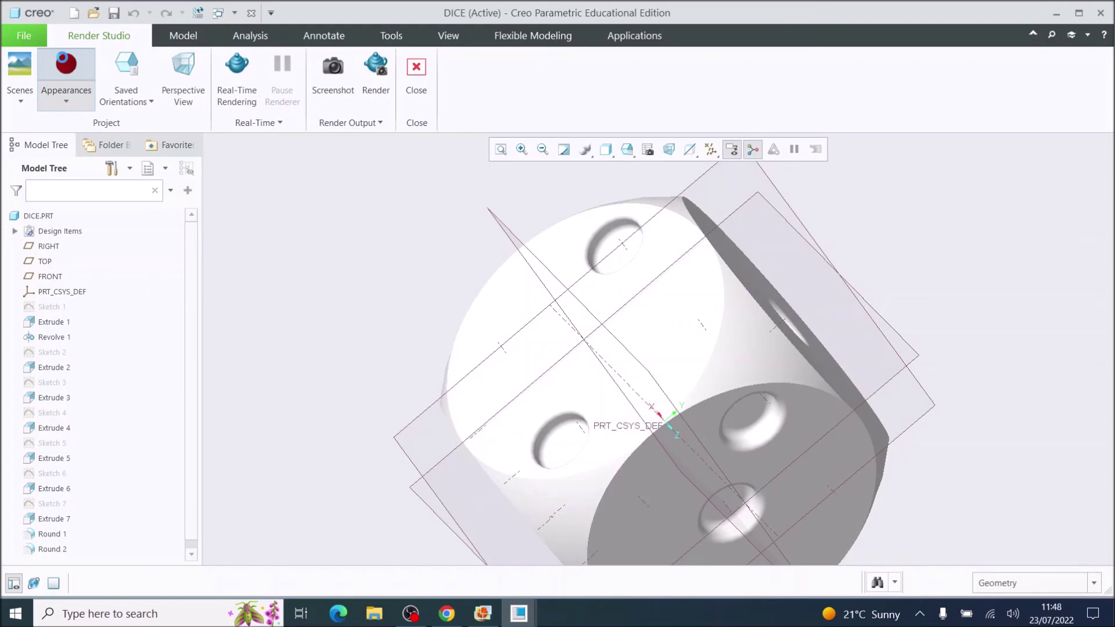
{"action": "left_click", "coordinate": [66, 64]}
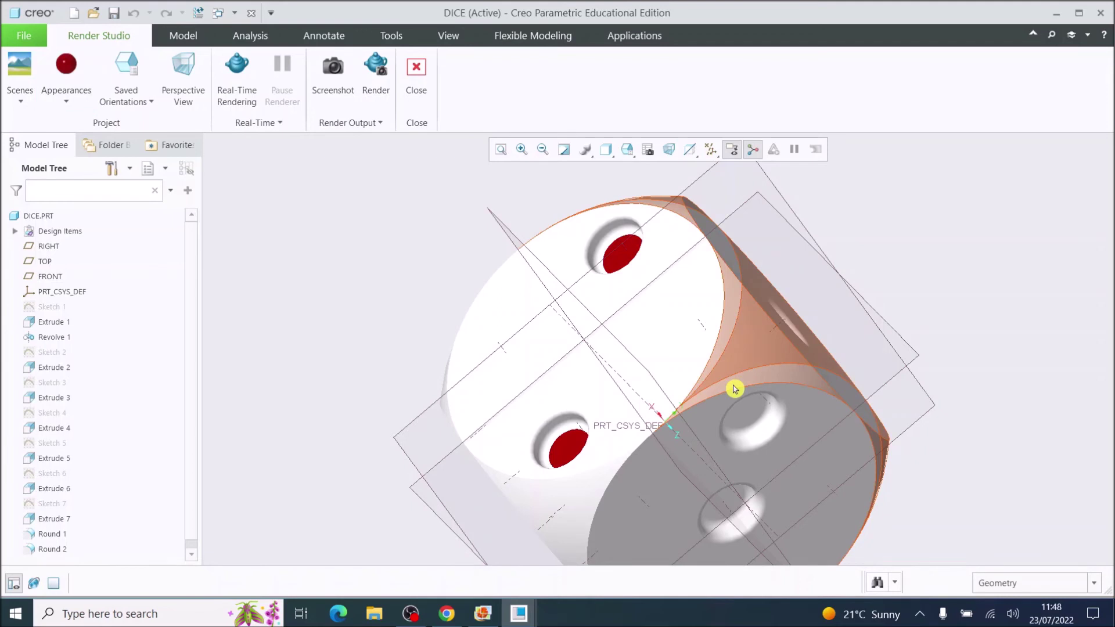
{"action": "middle_click_drag", "start_coordinate": [734, 389], "coordinate": [677, 298]}
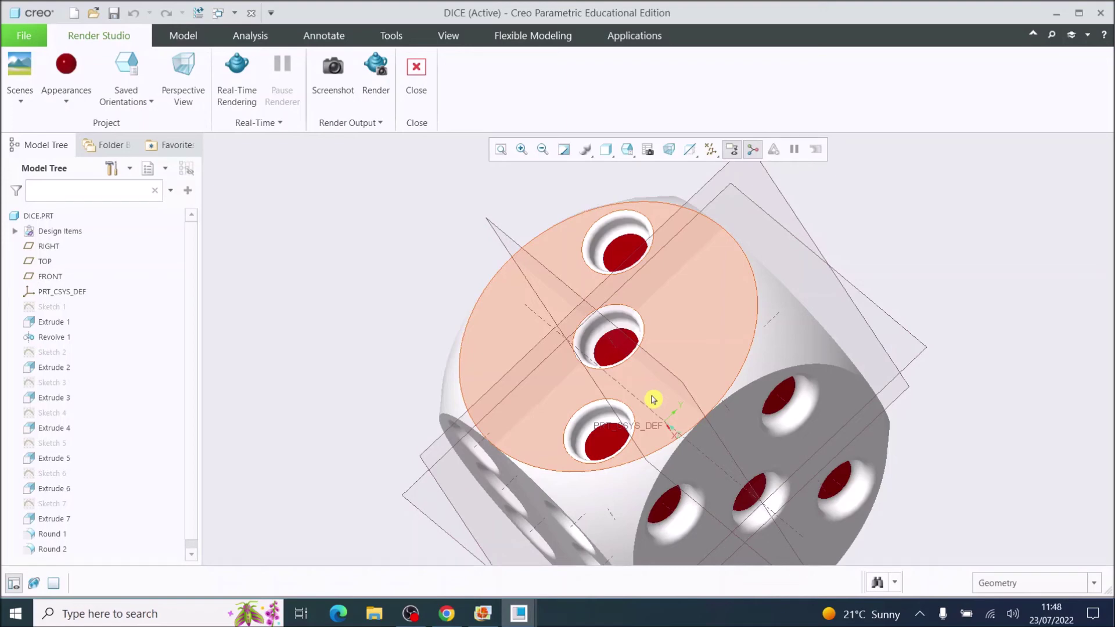
- Apply the ptc-painted-green appearance to the recess floors of the six-dot face
{"action": "left_click", "coordinate": [66, 75]}
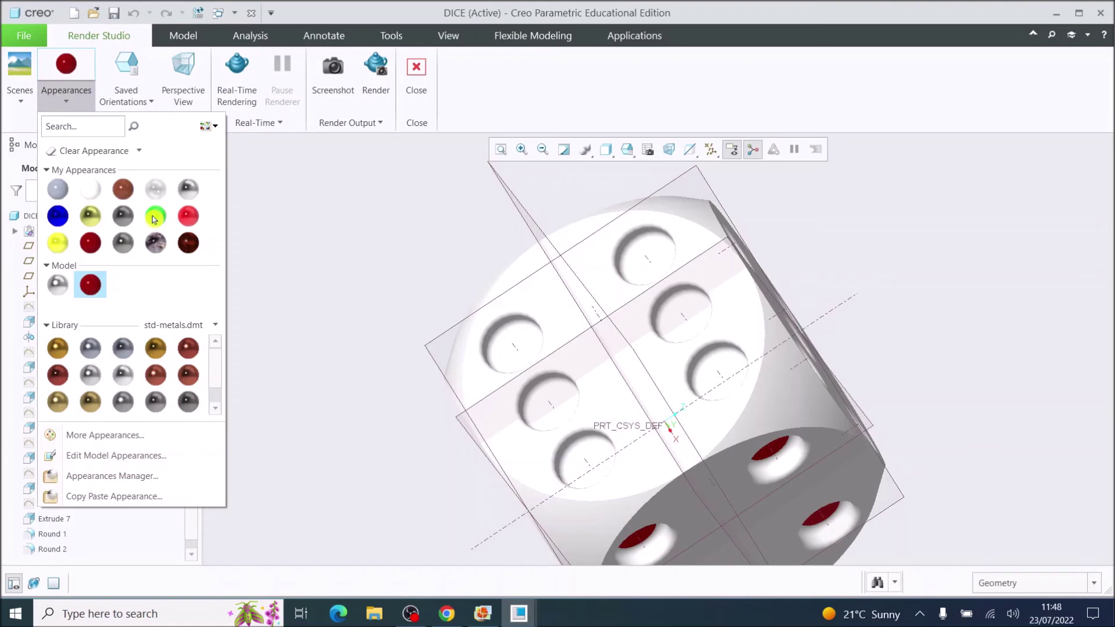
{"action": "left_click", "coordinate": [153, 218]}
{"action": "left_click", "coordinate": [656, 254]}
{"action": "left_click", "coordinate": [1045, 48]}
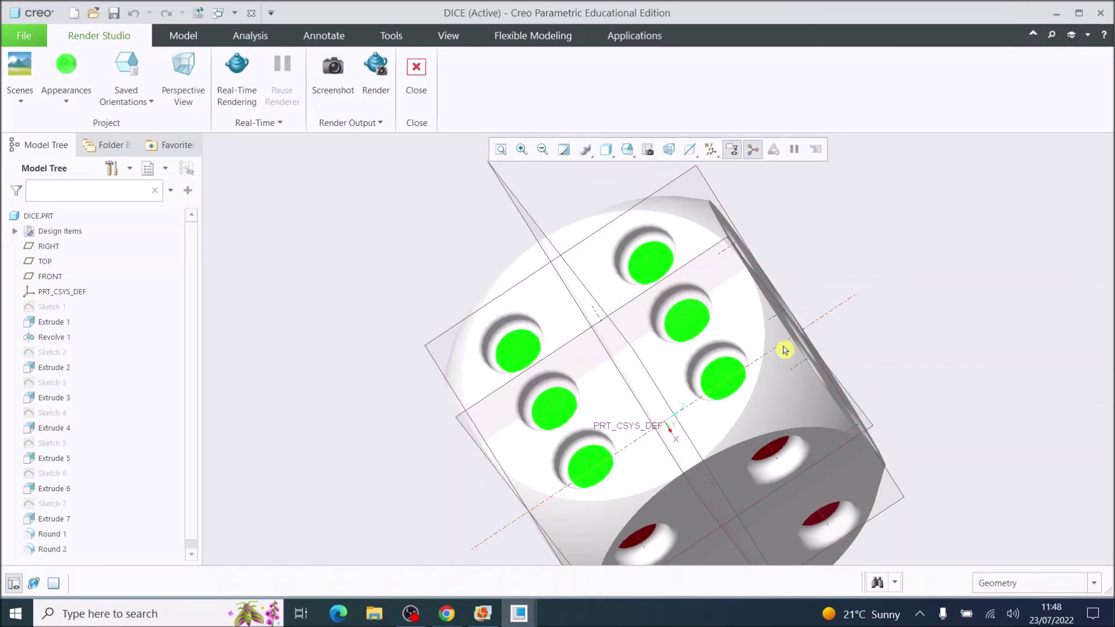
- Edit the model's ptc-painted-green appearance and change its class to Plastic
{"action": "middle_click_drag", "start_coordinate": [785, 350], "coordinate": [668, 301]}
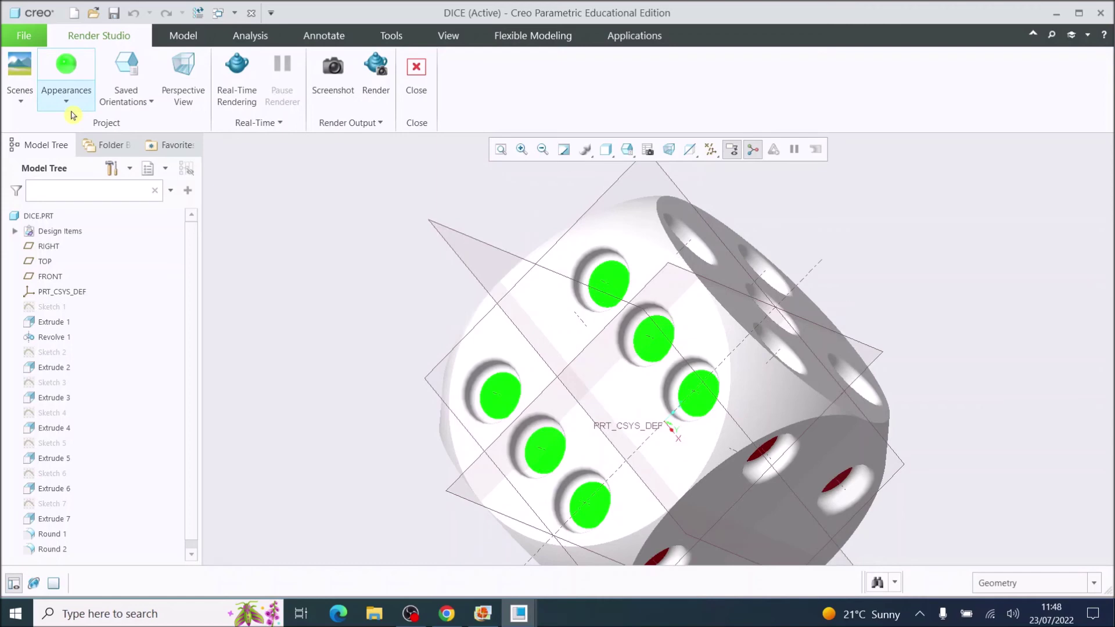
{"action": "left_click", "coordinate": [71, 111]}
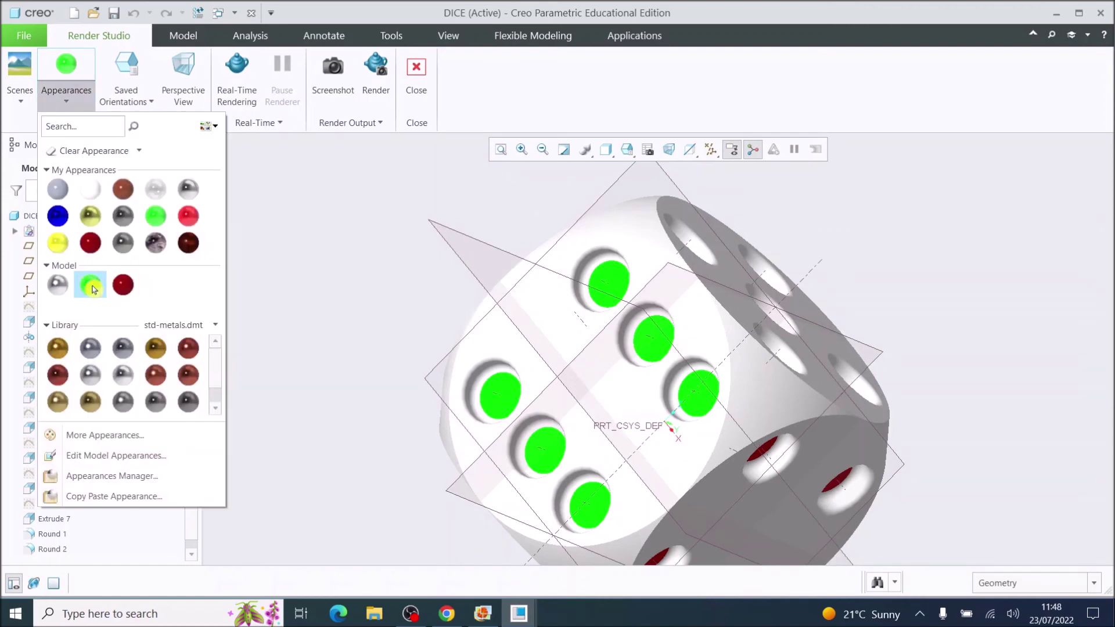
{"action": "right_click", "coordinate": [93, 289]}
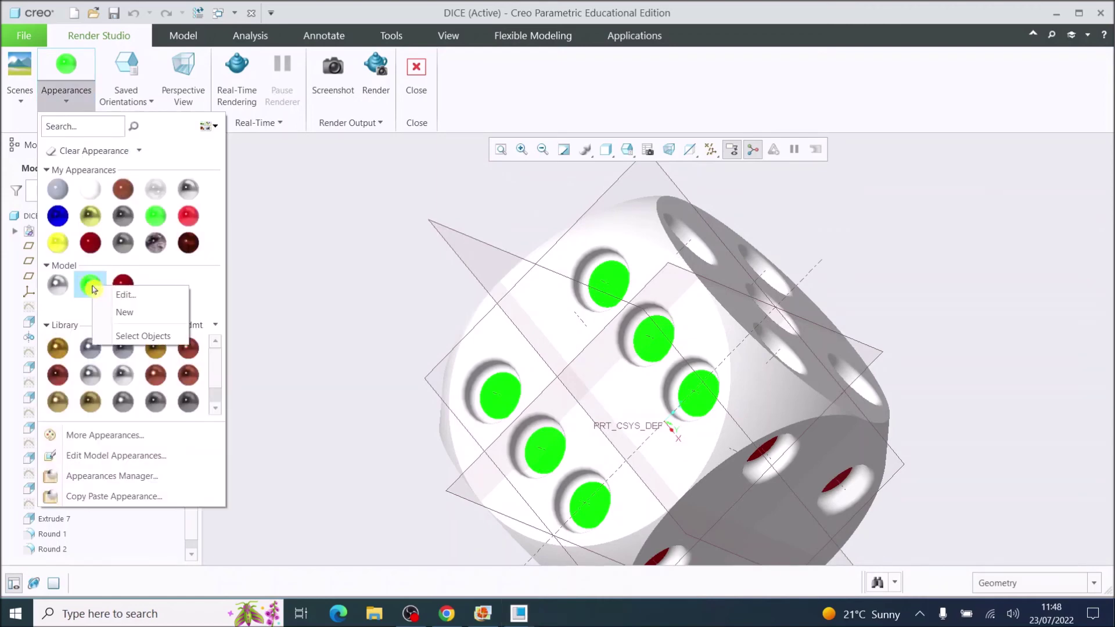
{"action": "left_click", "coordinate": [126, 294]}
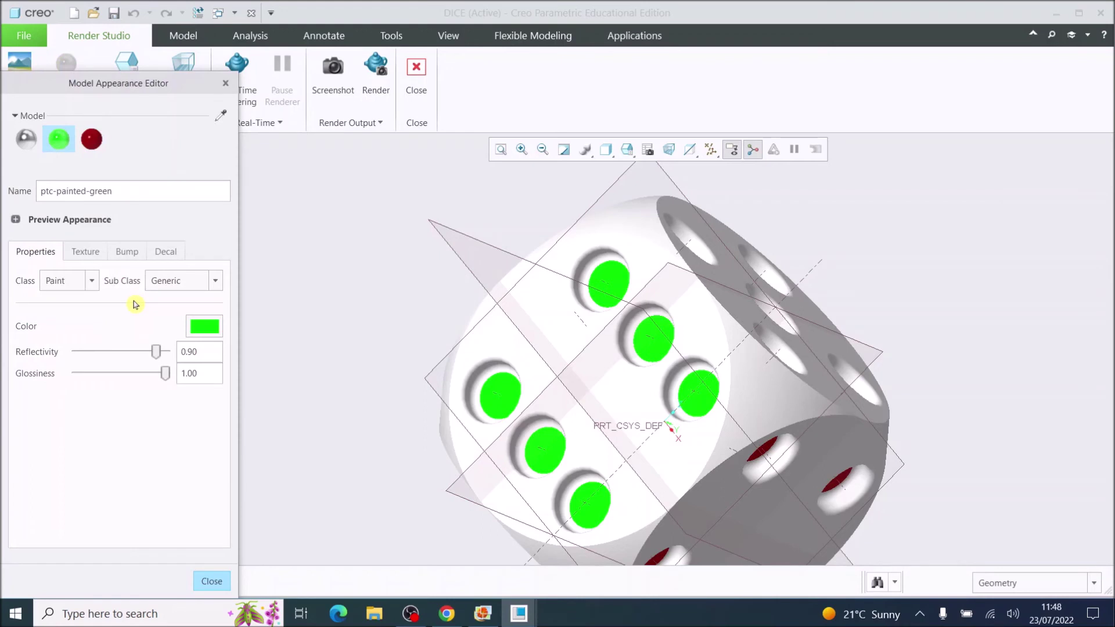
{"action": "left_click", "coordinate": [93, 283]}
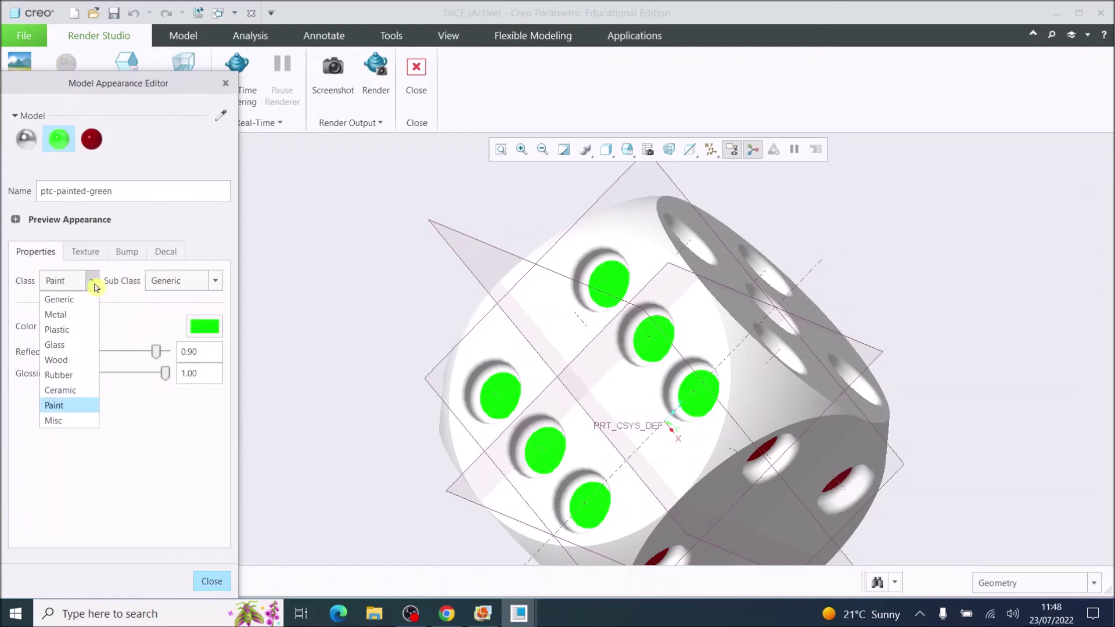
{"action": "left_click", "coordinate": [57, 330]}
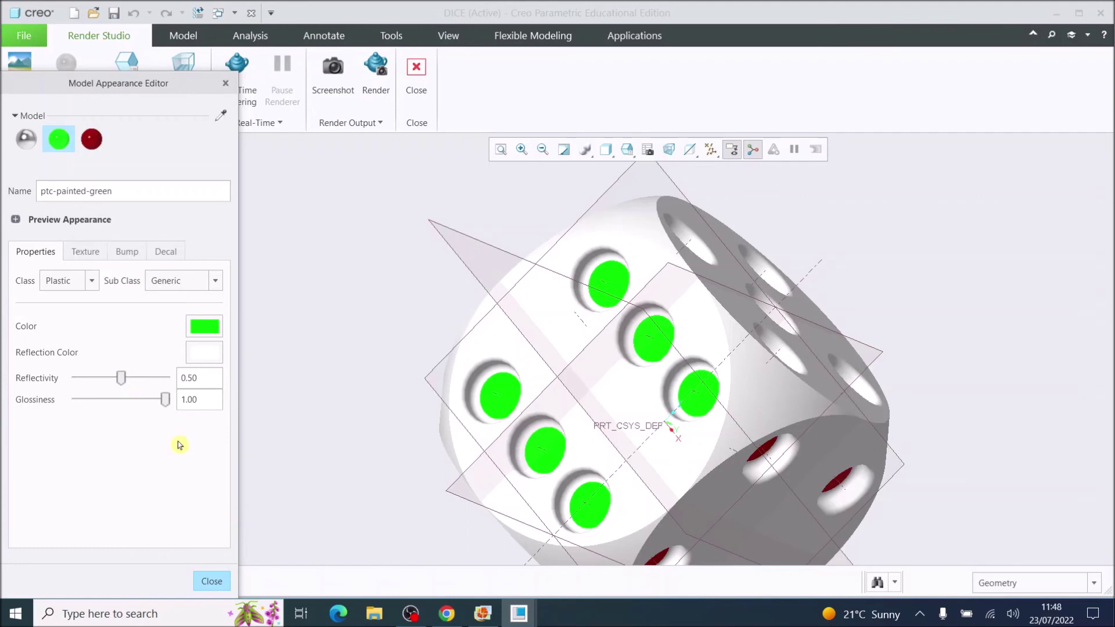
- Lighten the ptc-plastic-red reflection color to RGB 237.1, 237.1, 239.7 and close the appearance editor
{"action": "left_click", "coordinate": [91, 139]}
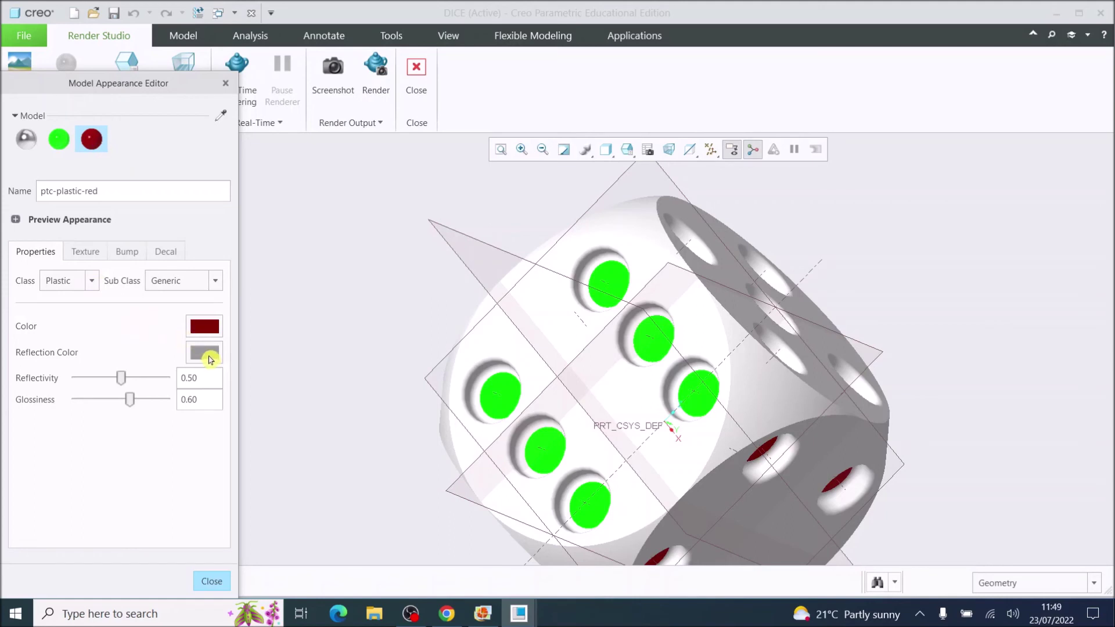
{"action": "left_click", "coordinate": [200, 356]}
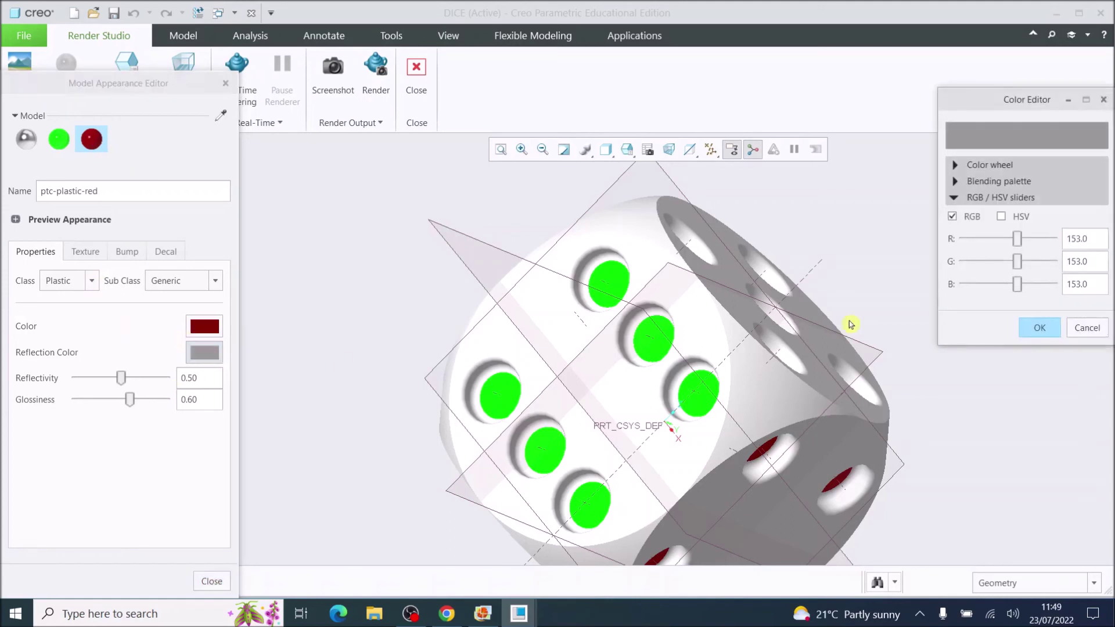
{"action": "left_click_drag", "start_coordinate": [1017, 239], "coordinate": [1047, 240]}
{"action": "left_click_drag", "start_coordinate": [1029, 292], "coordinate": [1047, 259]}
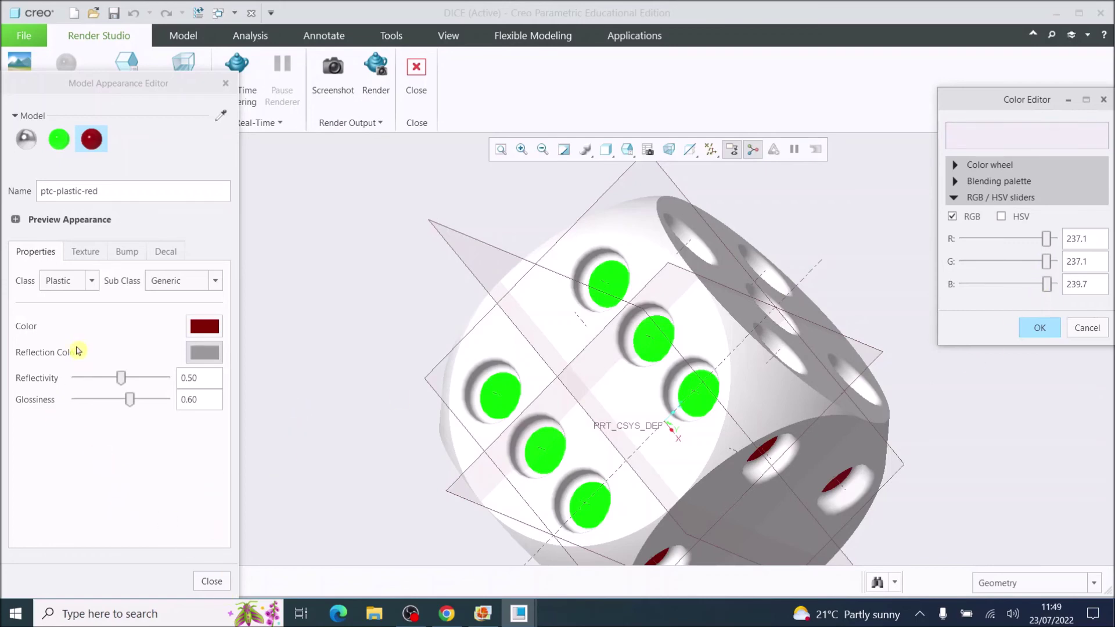
{"action": "left_click", "coordinate": [210, 579]}
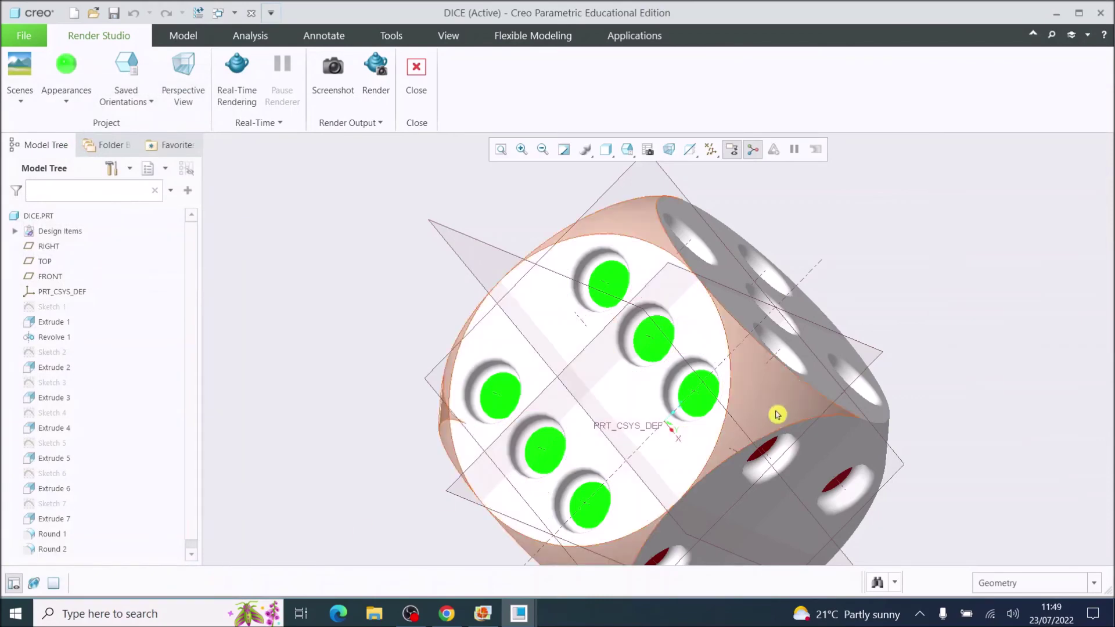
- Turn on real-time rendering and orient the dice to its one-, three- and five-dot faces, refitted to the view
{"action": "scroll", "coordinate": [802, 468], "scroll_direction": "down", "scroll_amount": 3}
{"action": "mouse_move", "coordinate": [795, 451]}
{"action": "middle_mouse_down"}
{"action": "mouse_move", "coordinate": [764, 368]}
{"action": "mouse_move", "coordinate": [786, 325]}
{"action": "mouse_move", "coordinate": [755, 348]}
{"action": "mouse_move", "coordinate": [749, 331]}
{"action": "middle_mouse_up"}
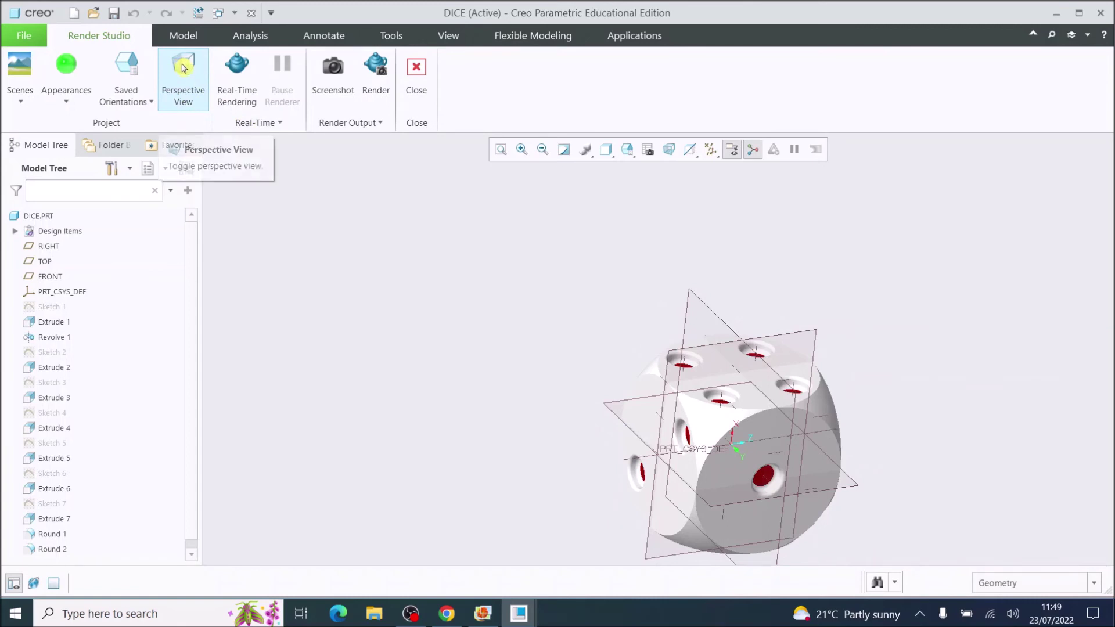
{"action": "left_click", "coordinate": [237, 79]}
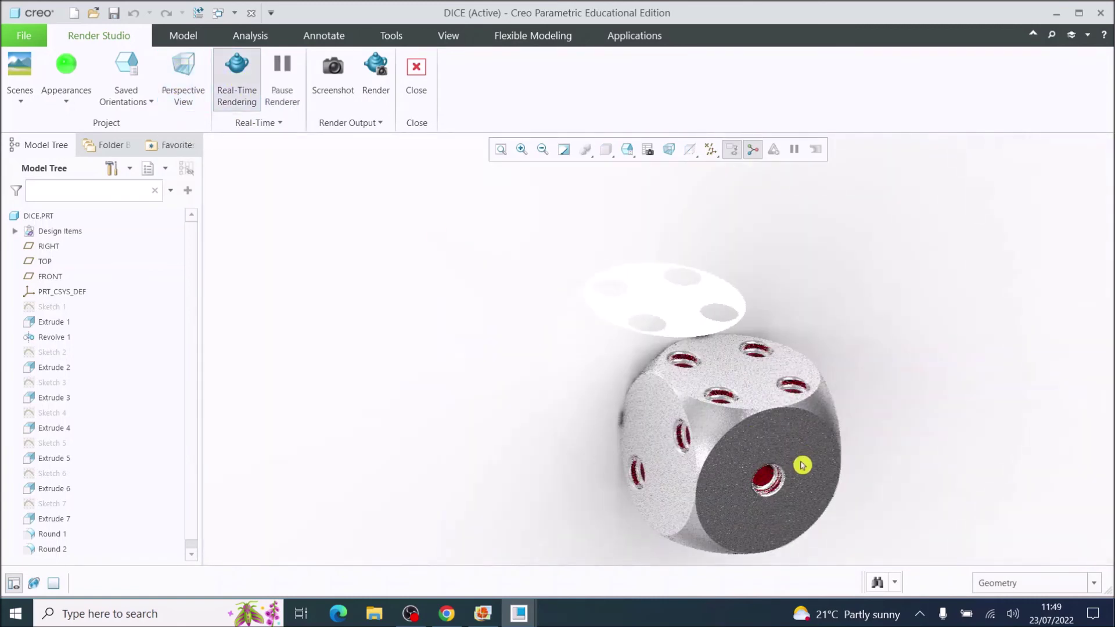
{"action": "middle_click_drag", "start_coordinate": [808, 445], "coordinate": [377, 219]}
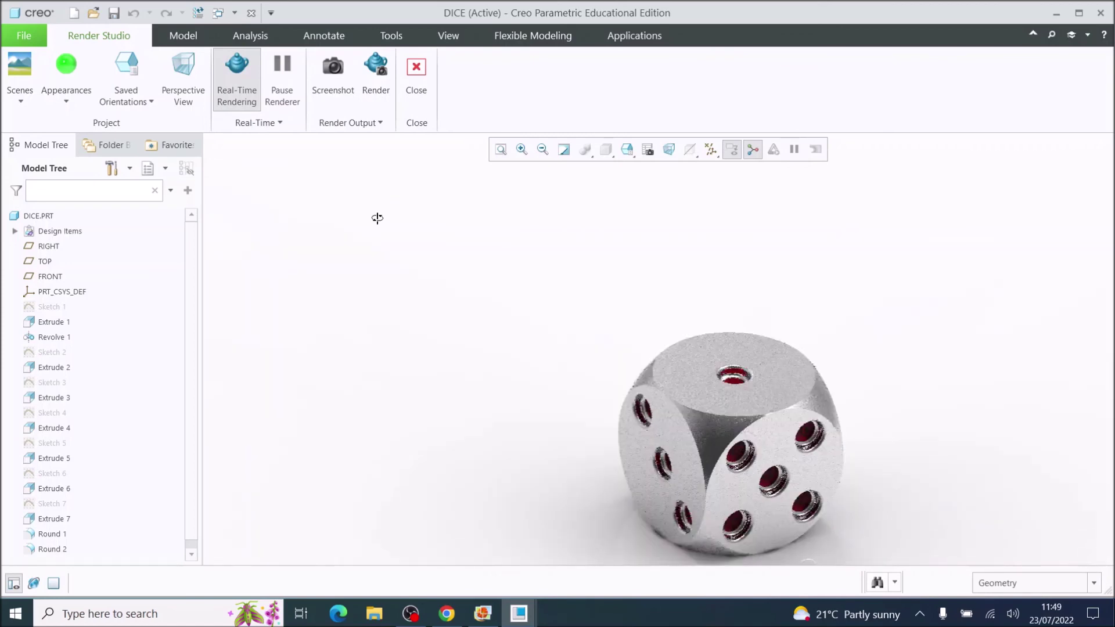
{"action": "left_click", "coordinate": [503, 151]}
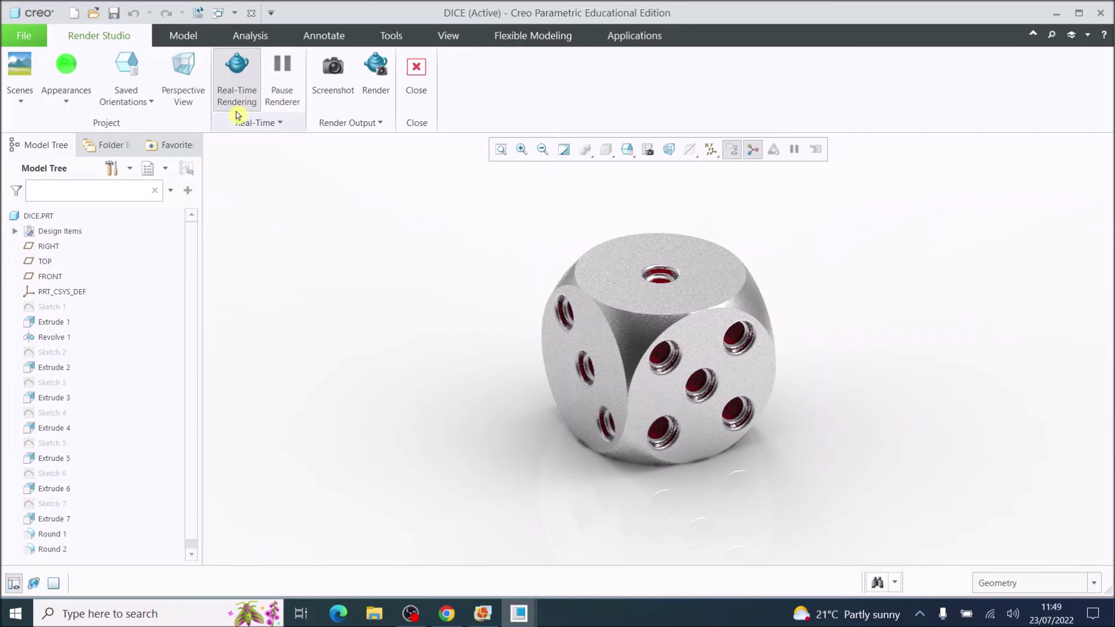
- Switch the dice to perspective view and render it to the JPEG file "creo 5" in the Dice Renderings folder
{"action": "left_click", "coordinate": [183, 73]}
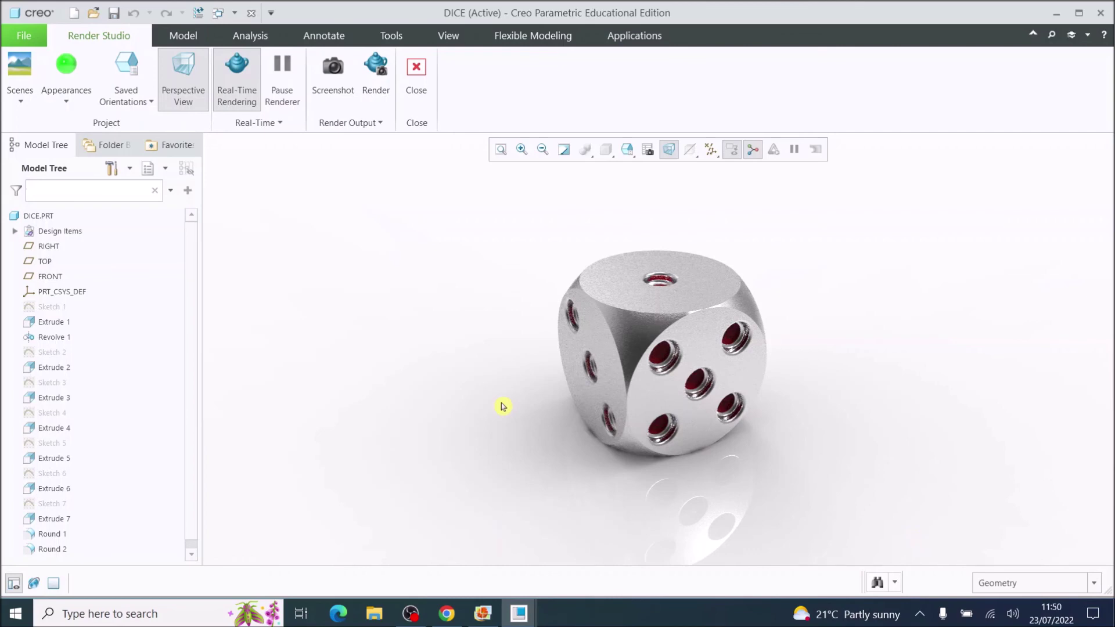
{"action": "left_click", "coordinate": [375, 76]}
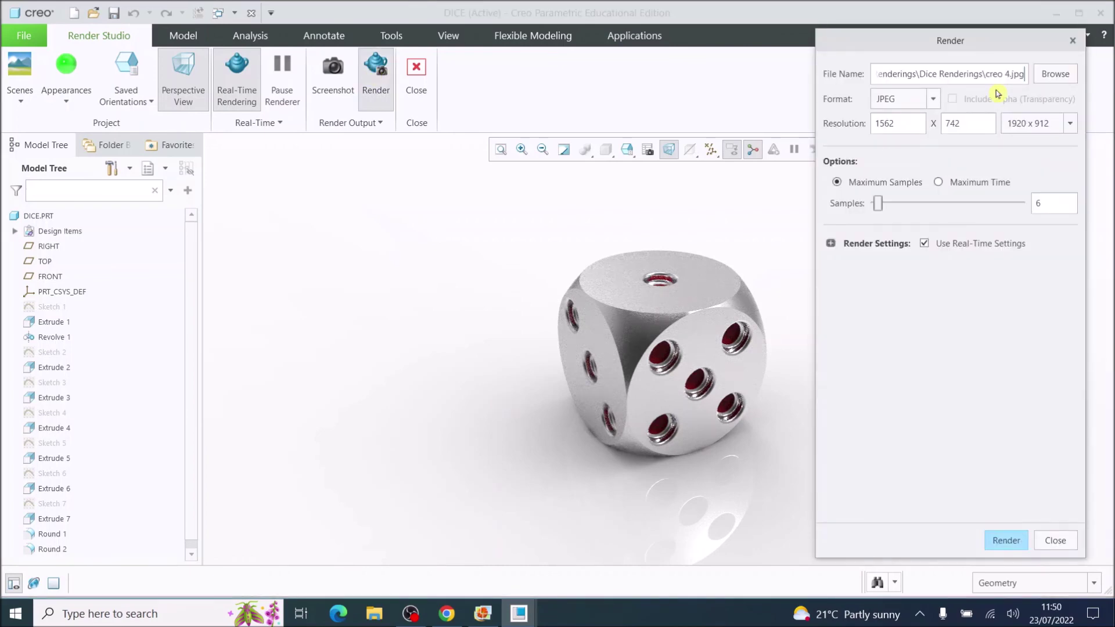
{"action": "left_click", "coordinate": [1055, 74]}
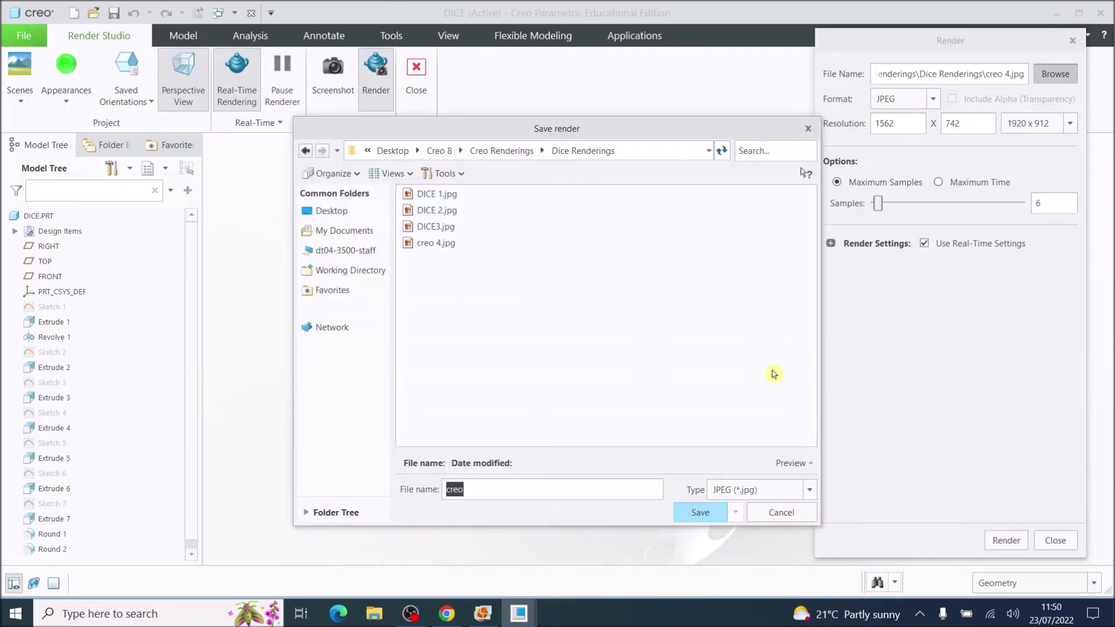
{"action": "left_click", "coordinate": [480, 489]}
{"action": "type", "text": "5"}
{"action": "key", "text": "Return"}
{"action": "left_click", "coordinate": [1001, 541]}
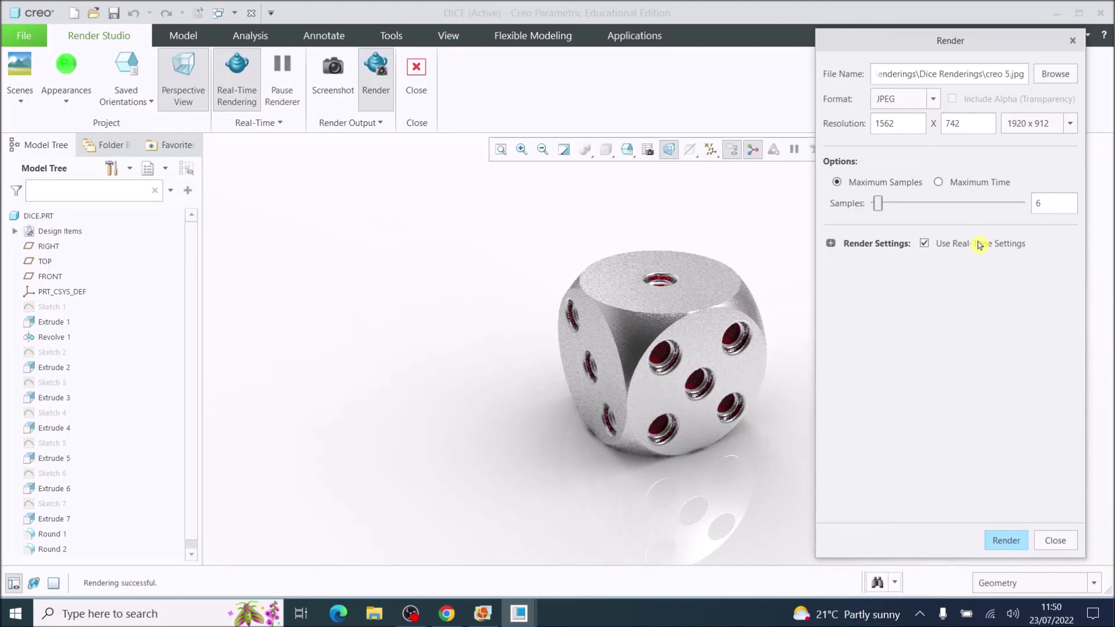
- Stop using the real-time settings for the render and set the lighting preset to Interior
{"action": "left_click", "coordinate": [923, 244]}
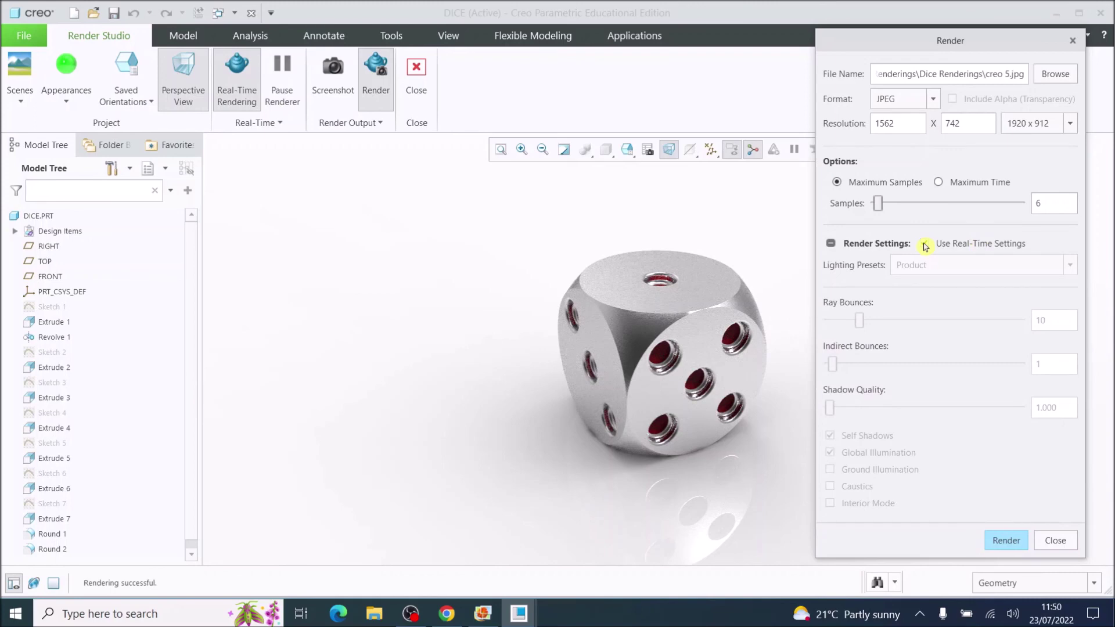
{"action": "left_click", "coordinate": [924, 244]}
{"action": "left_click", "coordinate": [930, 265]}
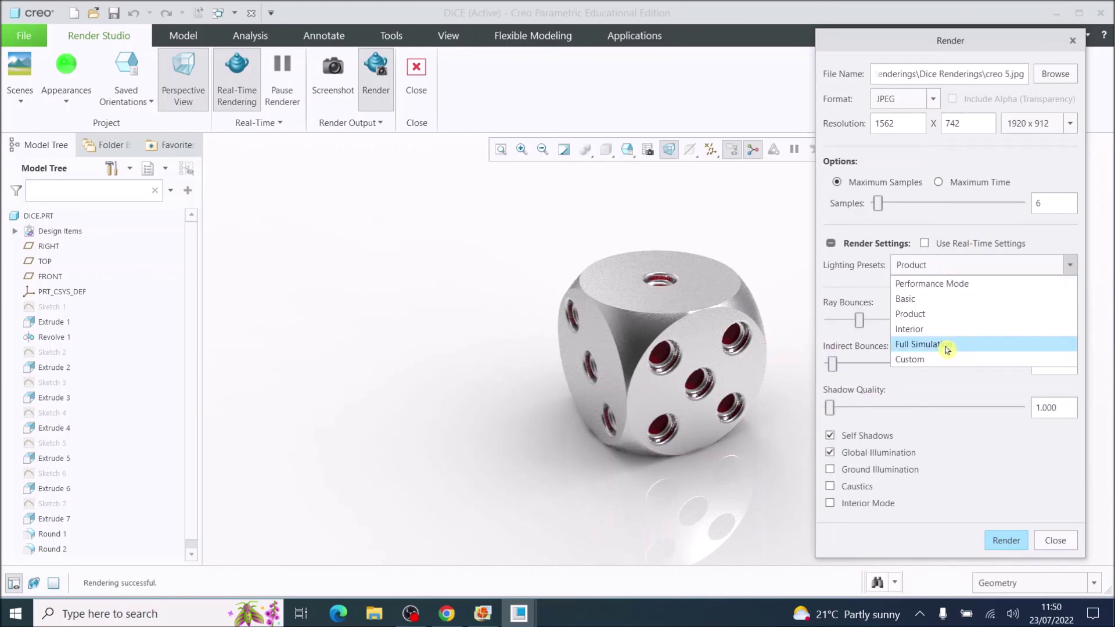
{"action": "left_click", "coordinate": [929, 328]}
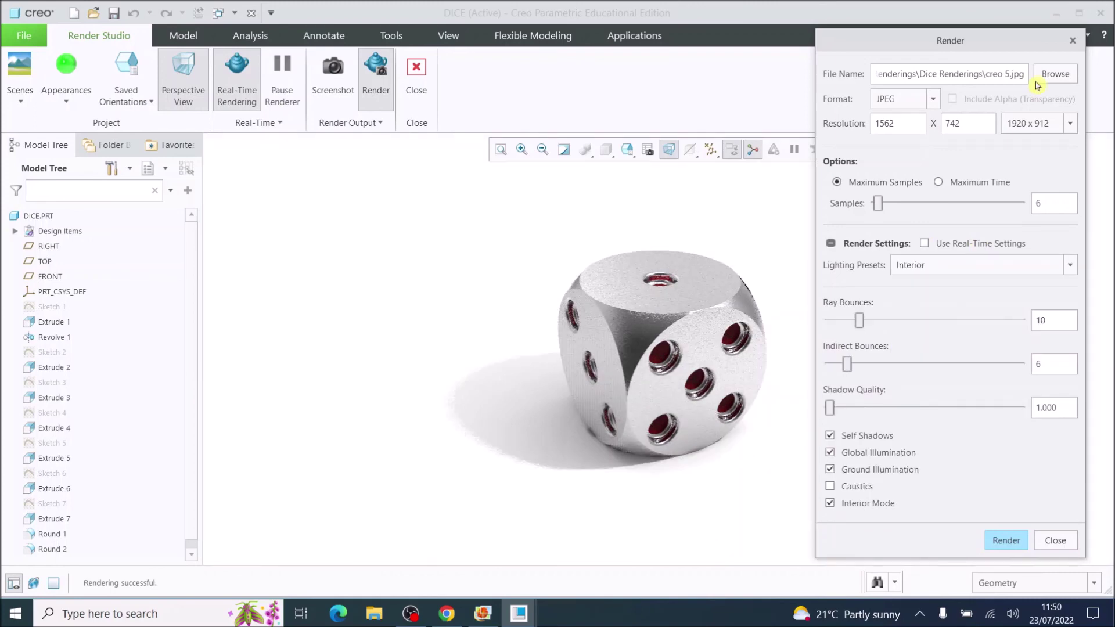
- Render the dice with the Interior lighting to the JPEG file "creo6" in the Dice Renderings folder
{"action": "left_click", "coordinate": [1057, 75]}
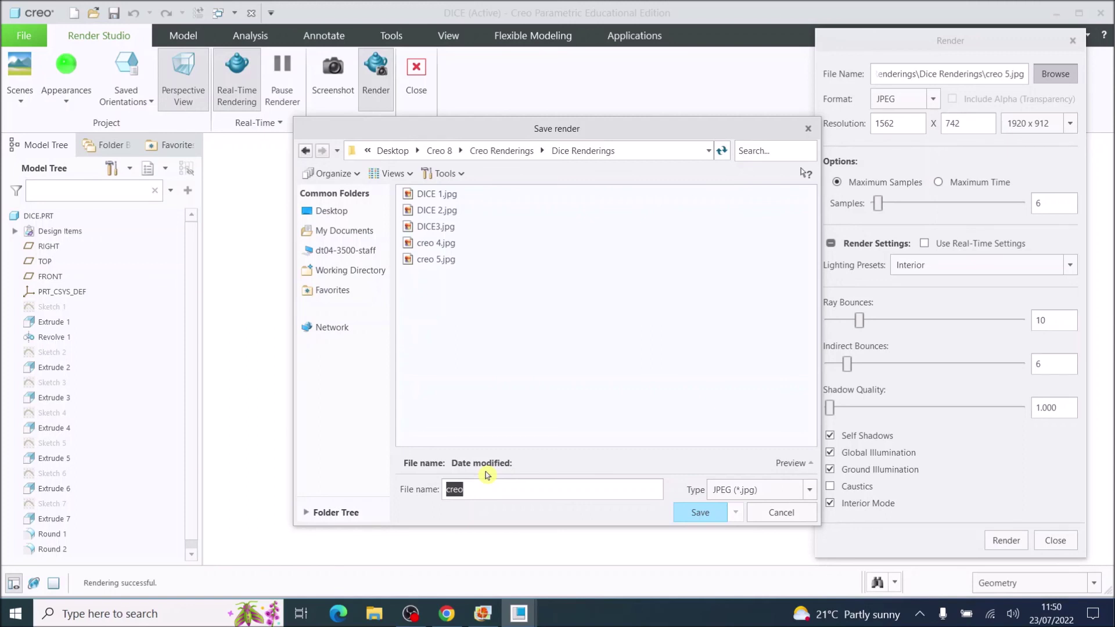
{"action": "key", "text": "End"}
{"action": "type", "text": "6"}
{"action": "left_click", "coordinate": [701, 512]}
{"action": "left_click", "coordinate": [1006, 540]}
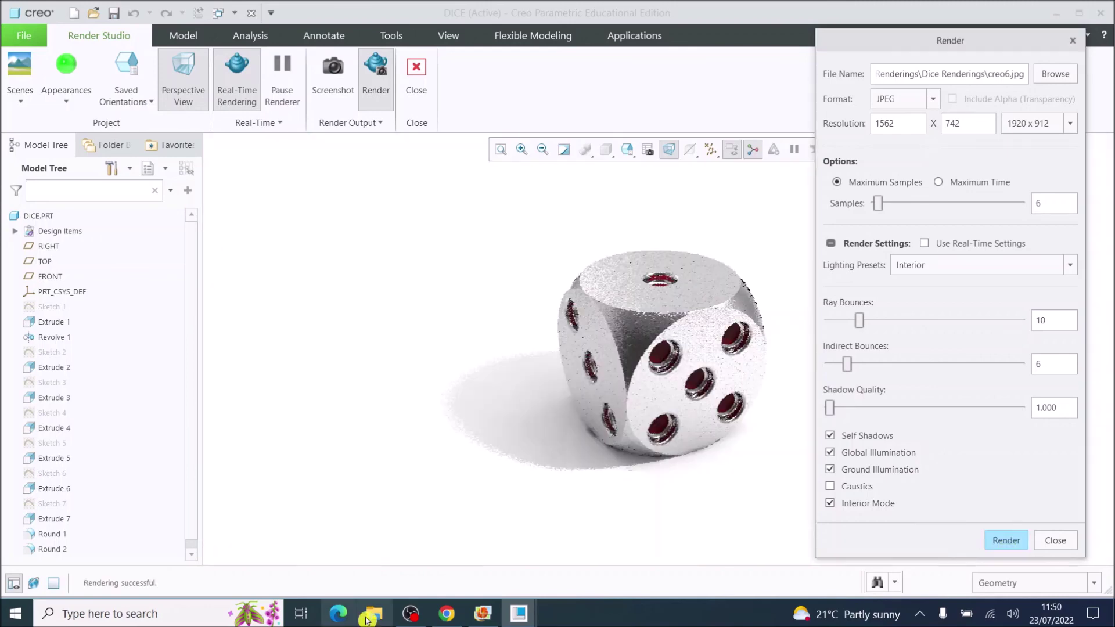
- Switch to File Explorer's Dice Renderings folder and view the rendered images creo 5 and creo6 in Photo Gallery
{"action": "left_click", "coordinate": [377, 619]}
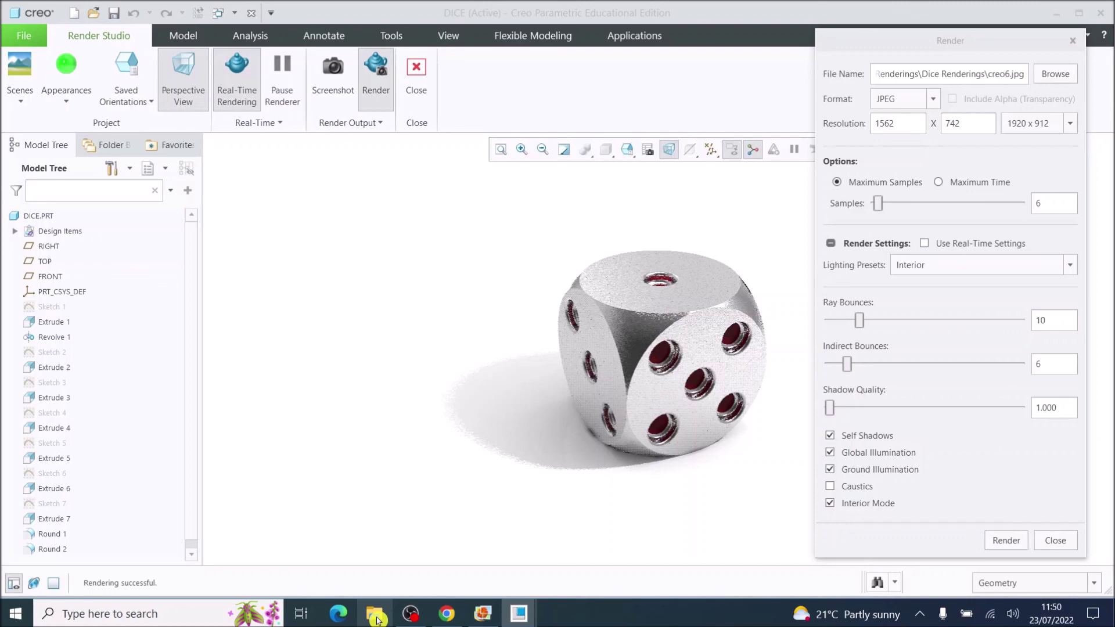
{"action": "left_click", "coordinate": [376, 615]}
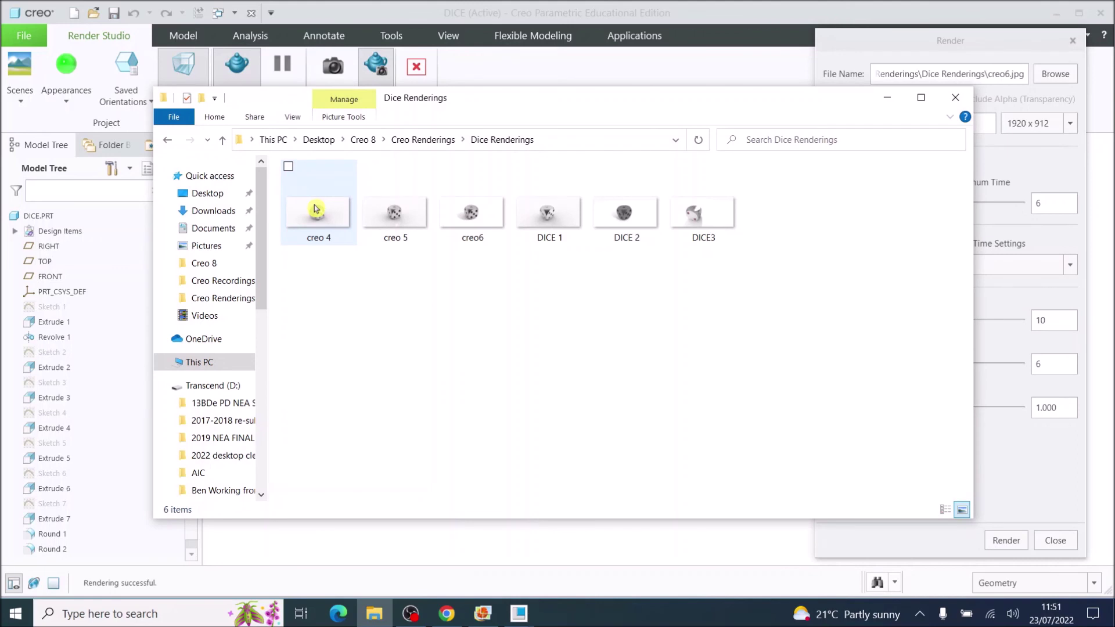
{"action": "double_click", "coordinate": [395, 215]}
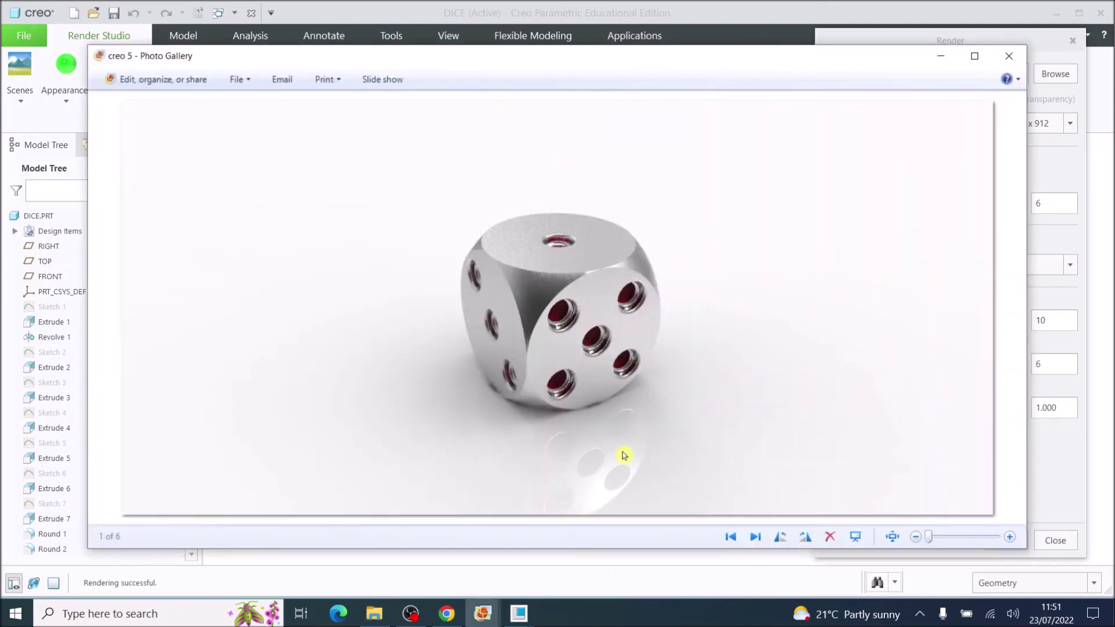
{"action": "left_click", "coordinate": [827, 538]}
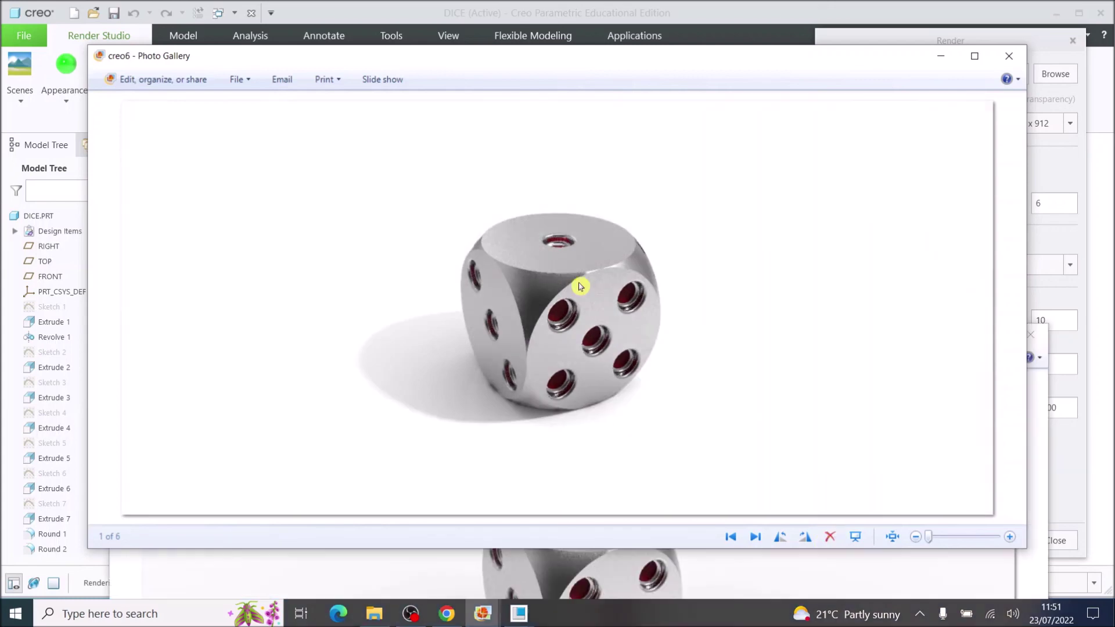